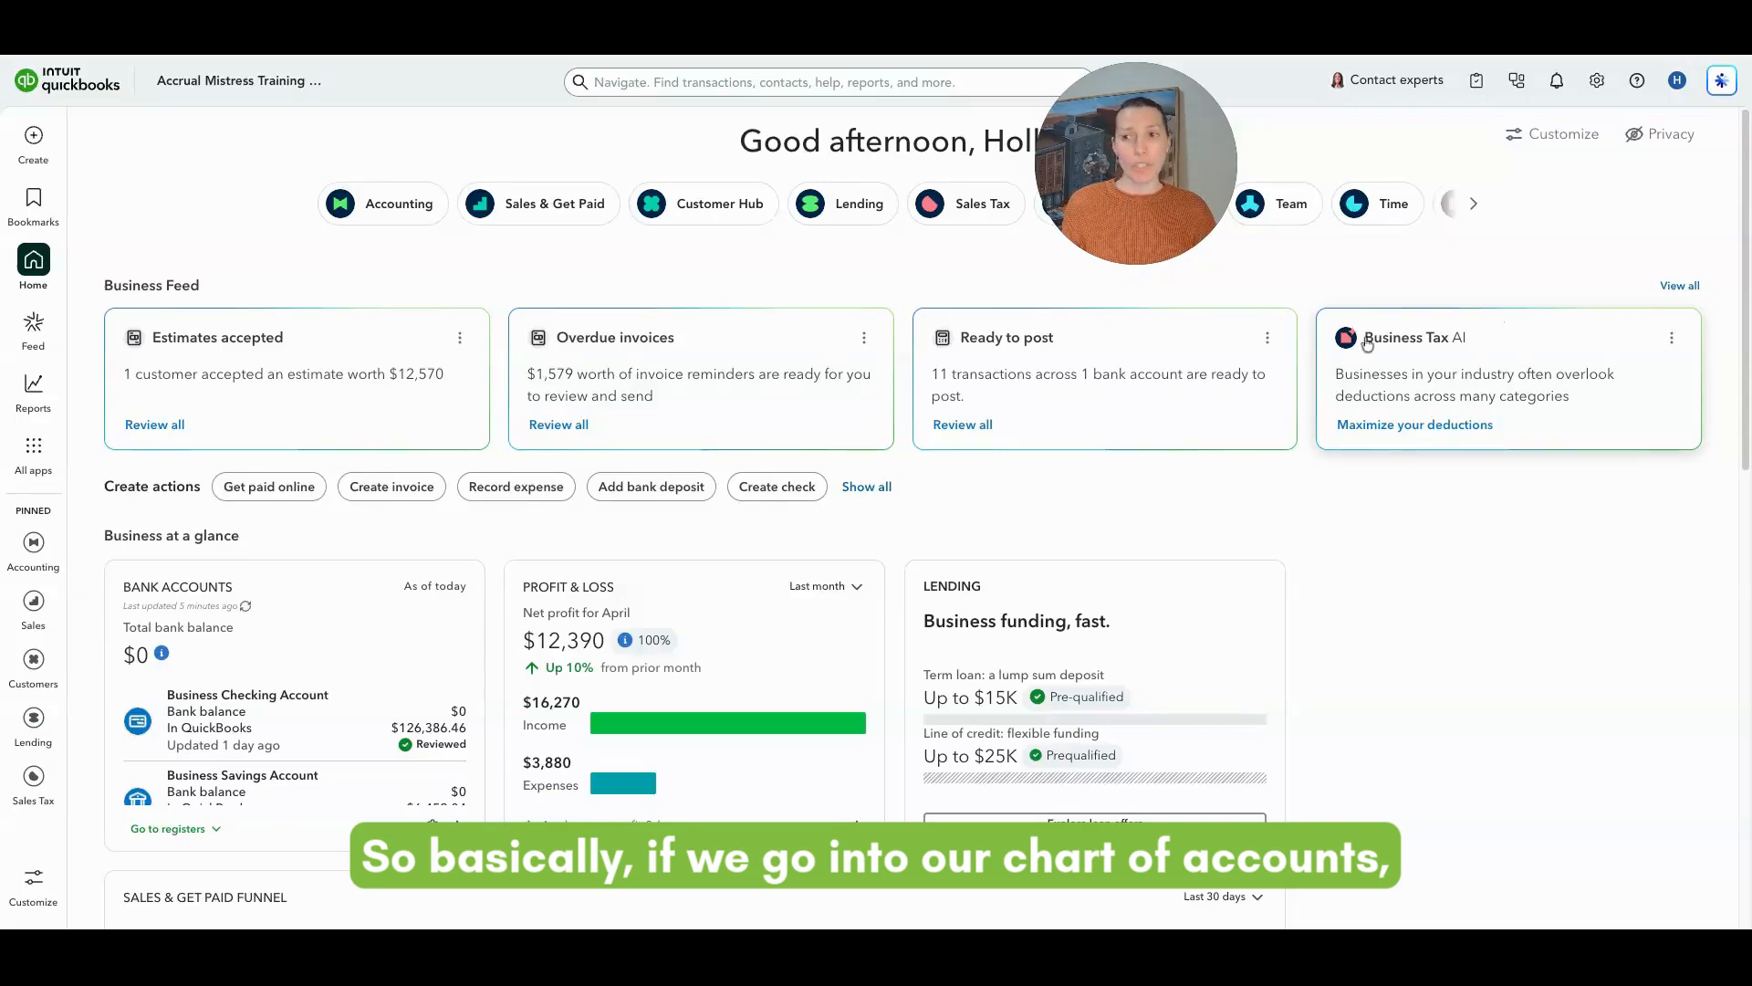
Step: Open the Business Checking Account register from the chart of accounts
{"action": "left_click", "coordinate": [419, 219]}
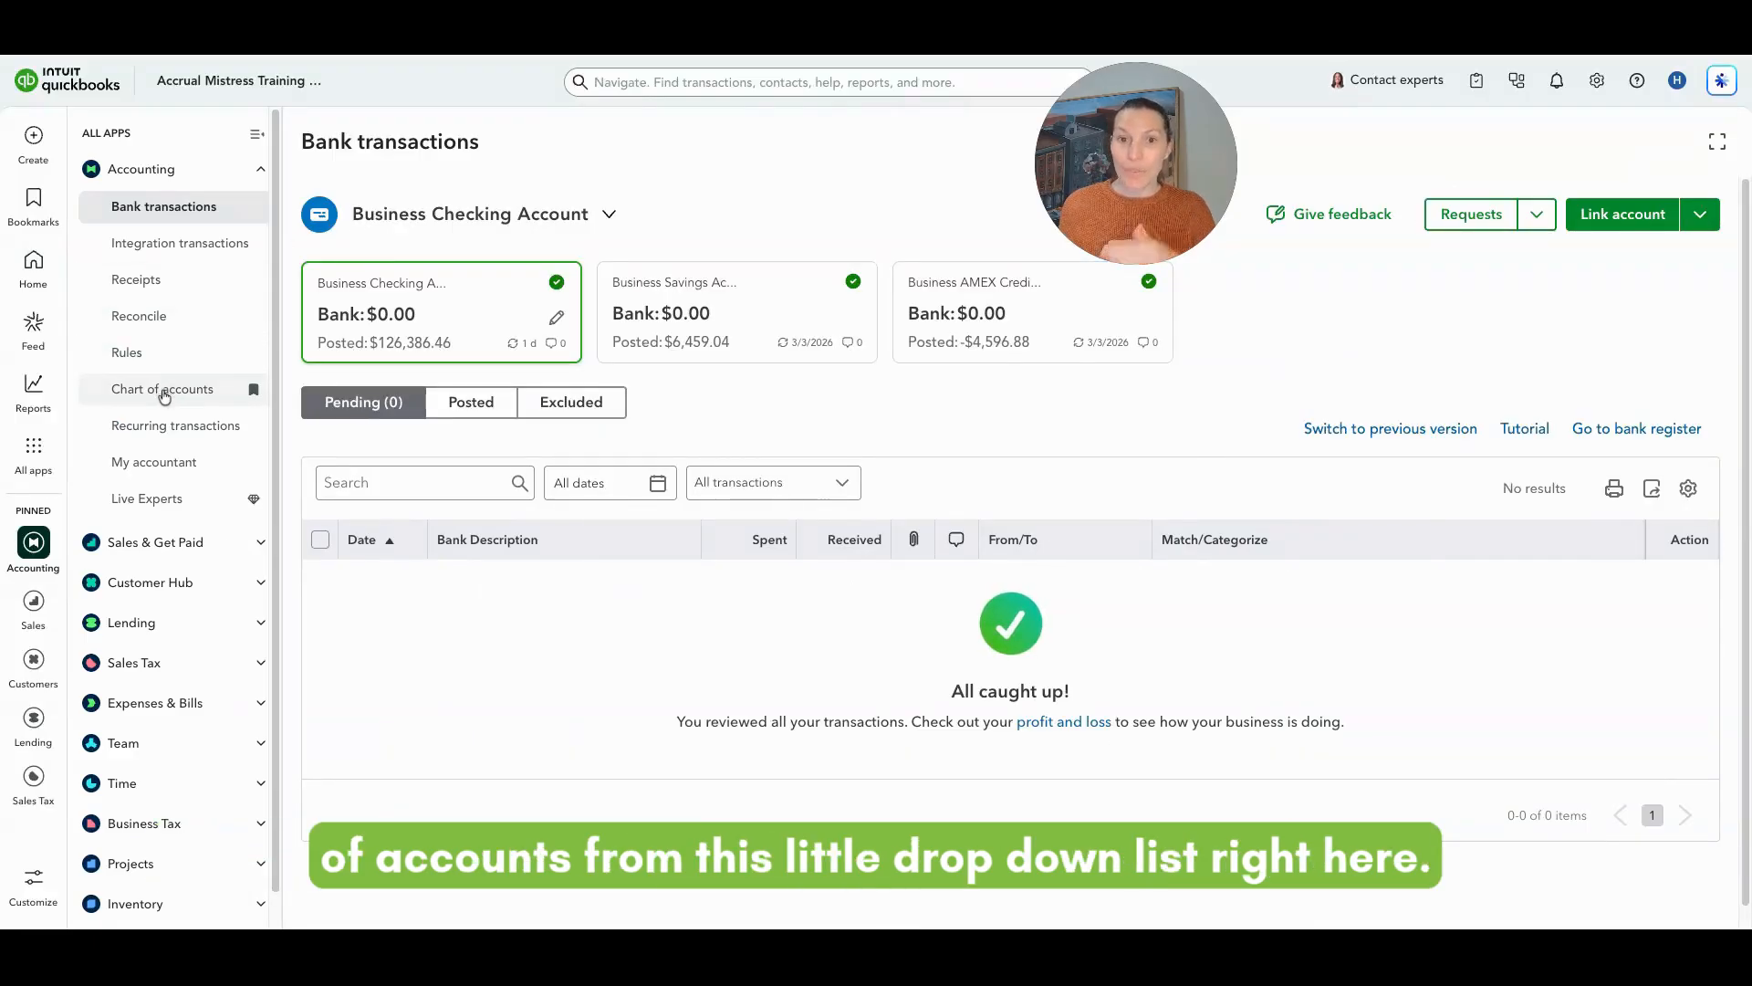
{"action": "left_click", "coordinate": [164, 395]}
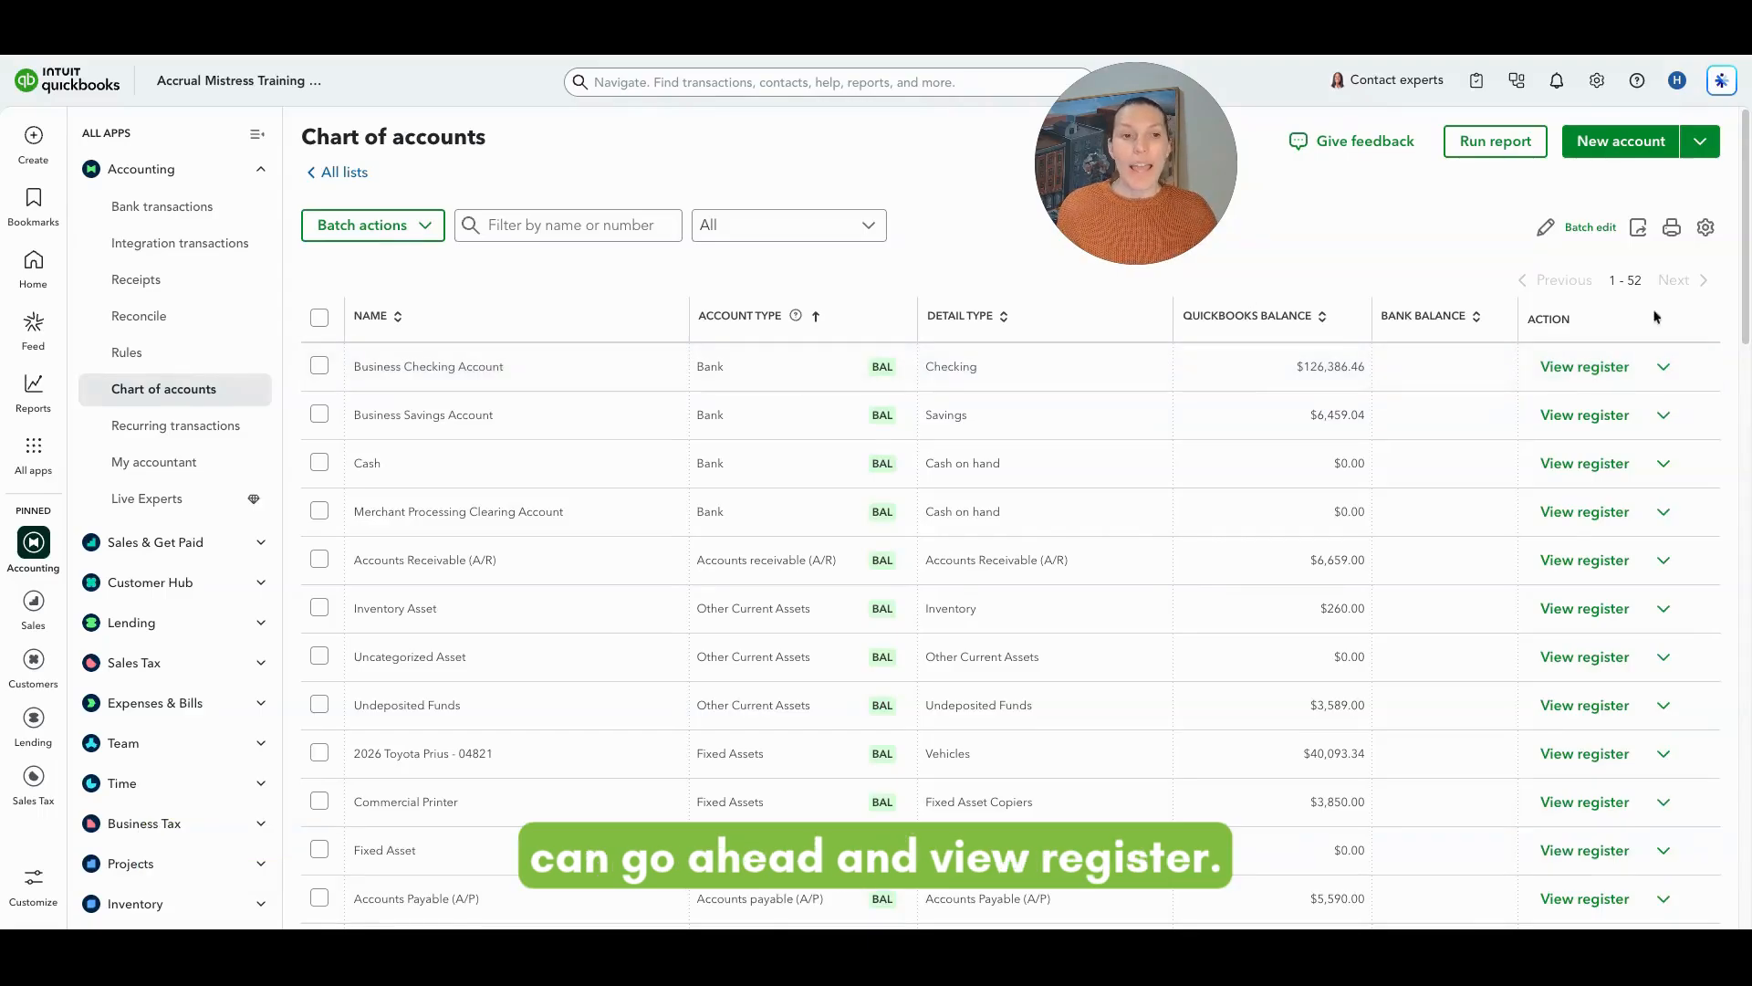
{"action": "left_click", "coordinate": [1624, 377]}
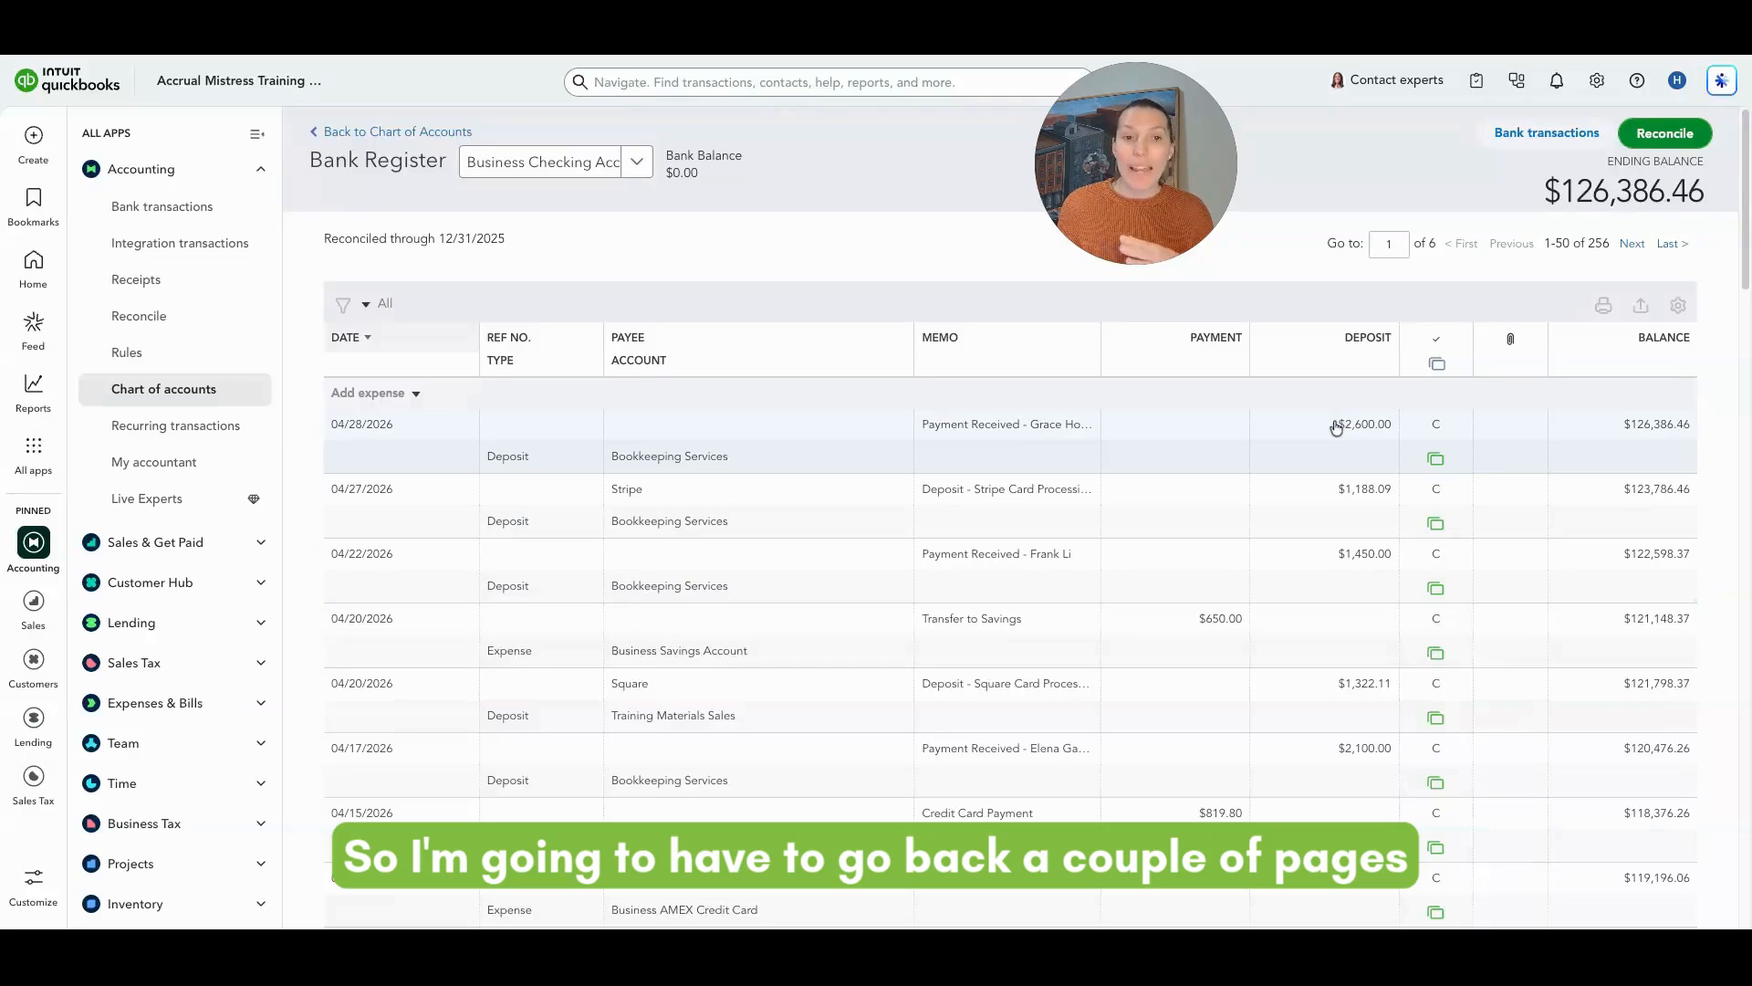
Step: Jump to page 3 of the bank register
{"action": "double_click", "coordinate": [1388, 244]}
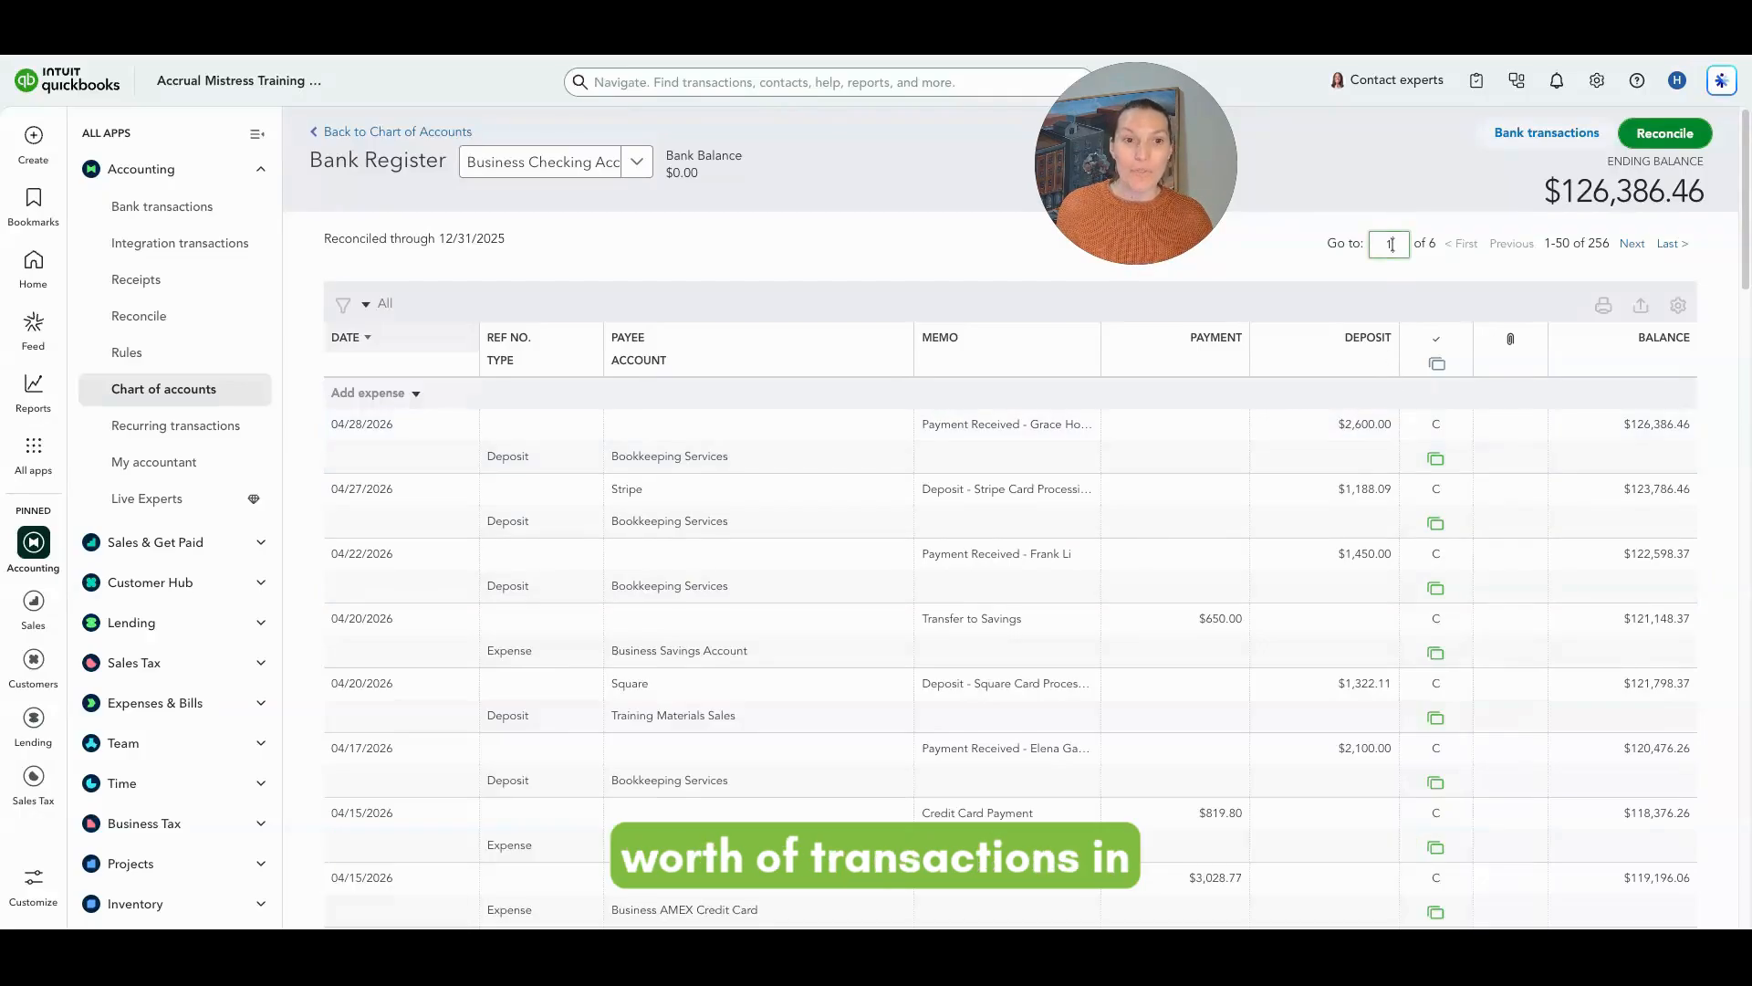
{"action": "left_click", "coordinate": [1367, 270]}
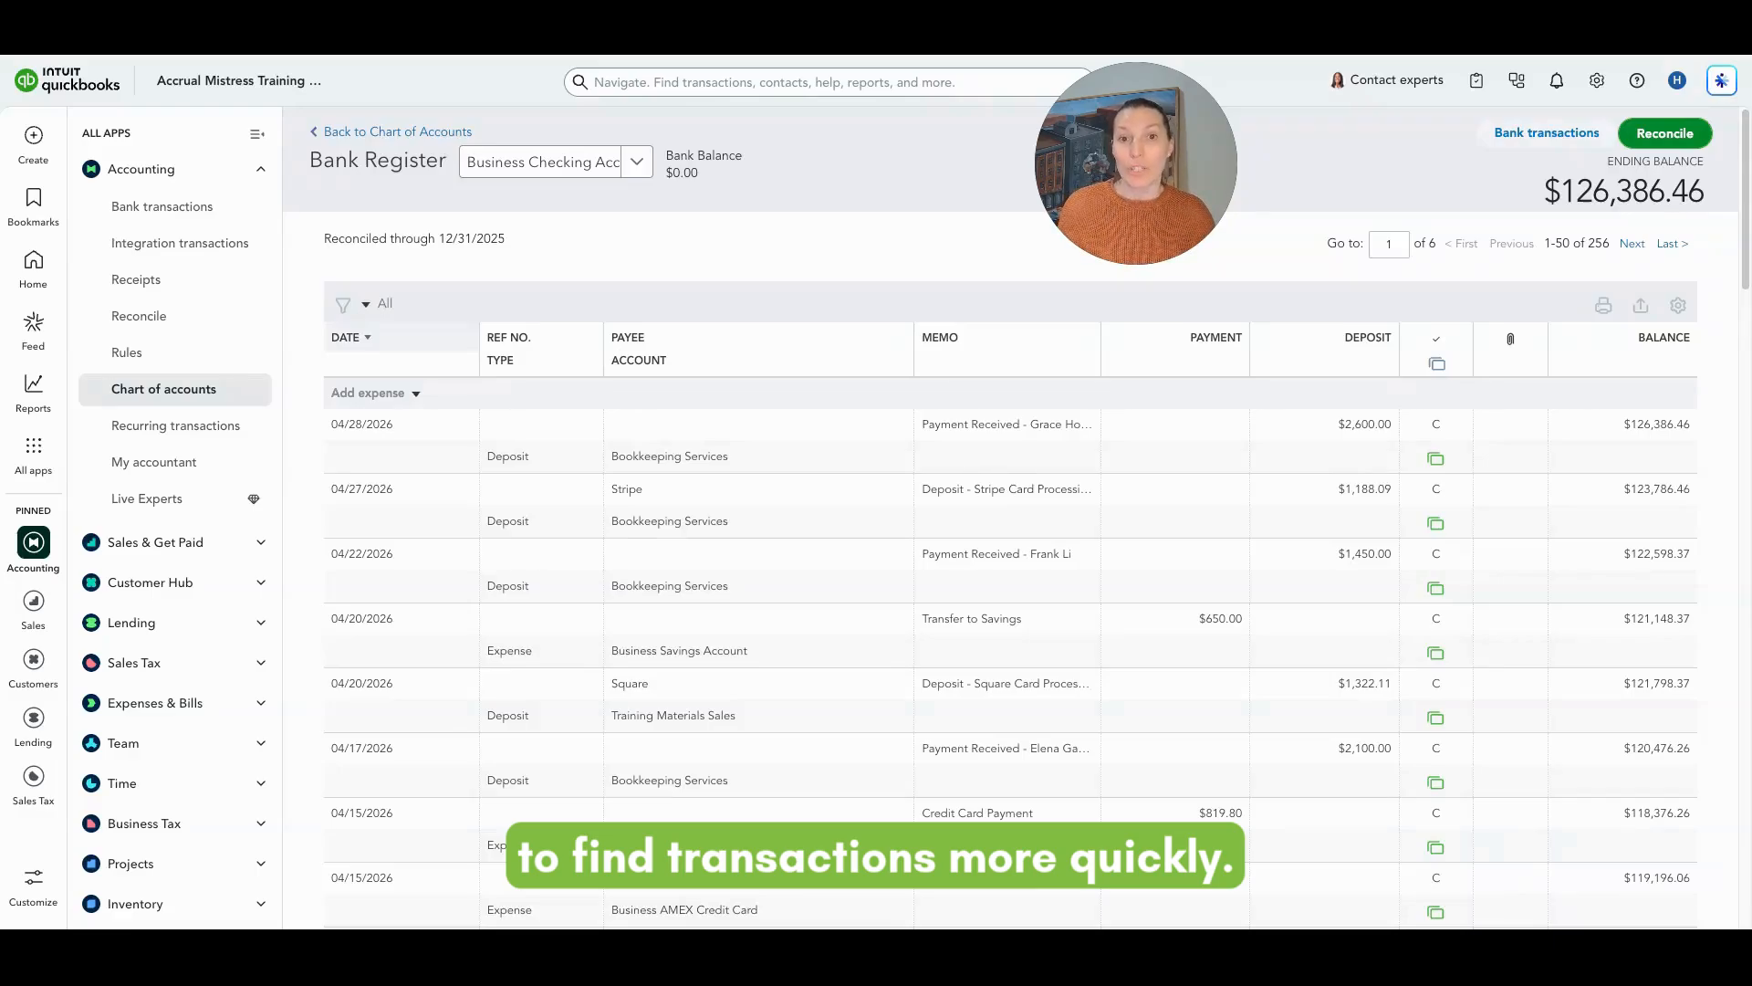
{"action": "left_click", "coordinate": [343, 304]}
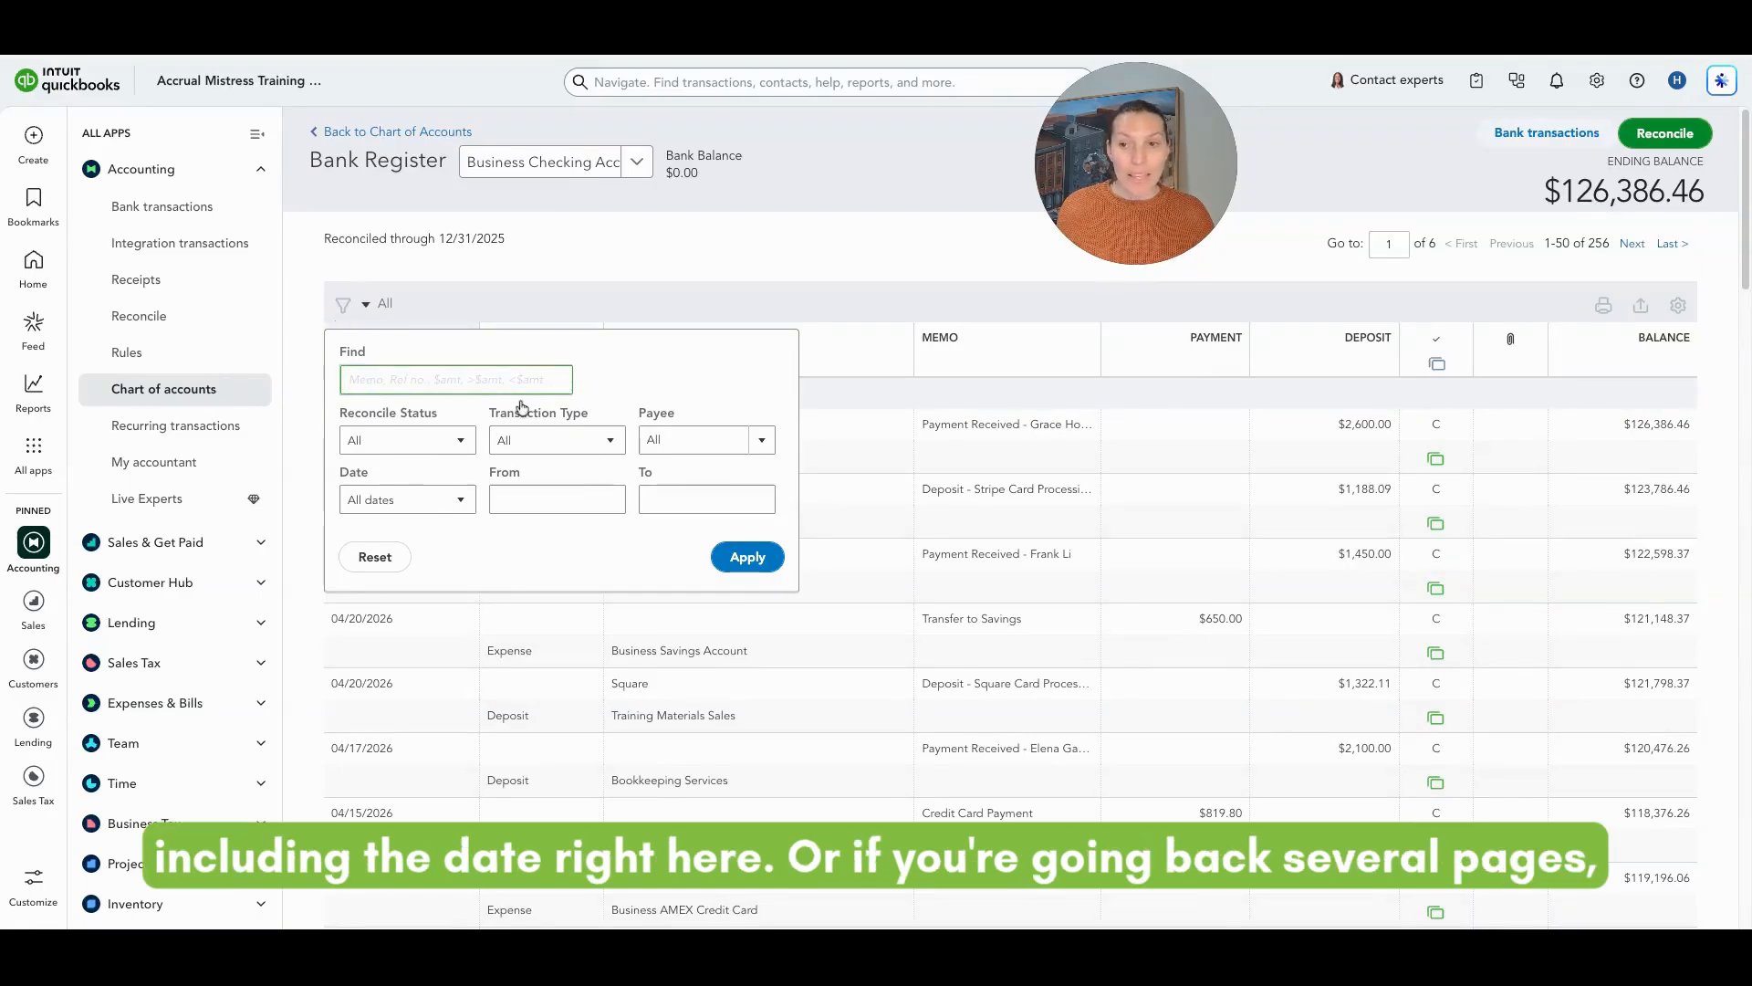
{"action": "left_click", "coordinate": [639, 284]}
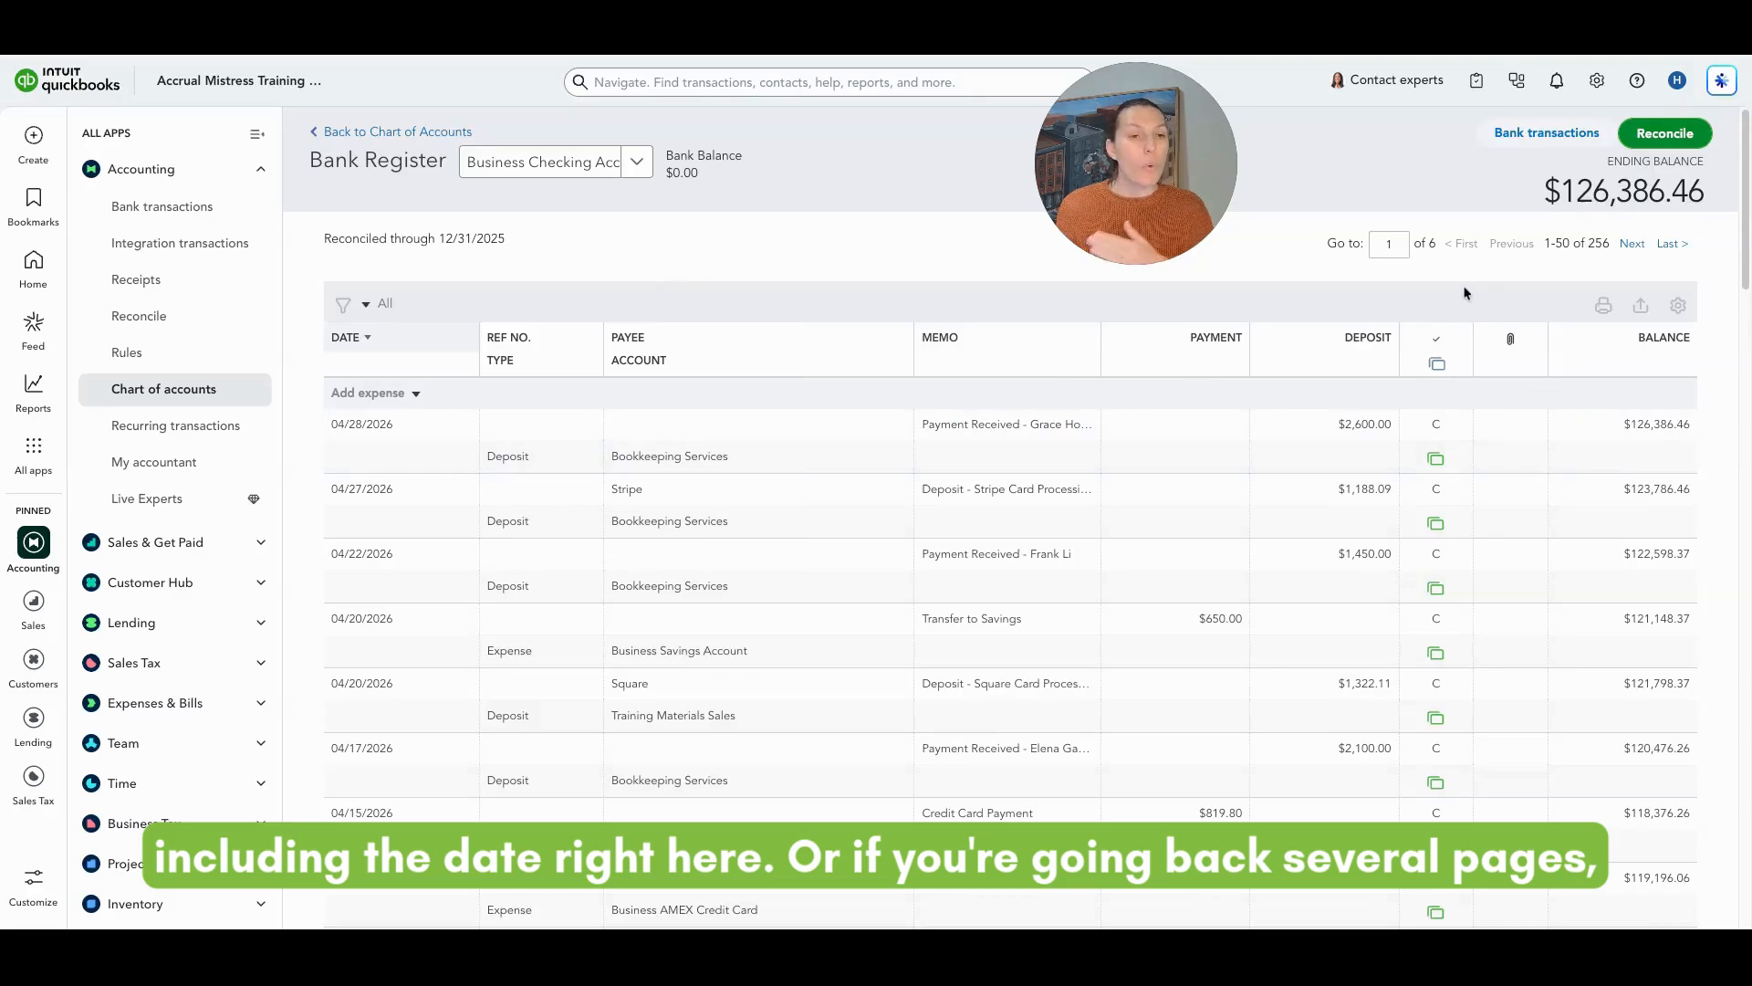
{"action": "double_click", "coordinate": [1396, 244]}
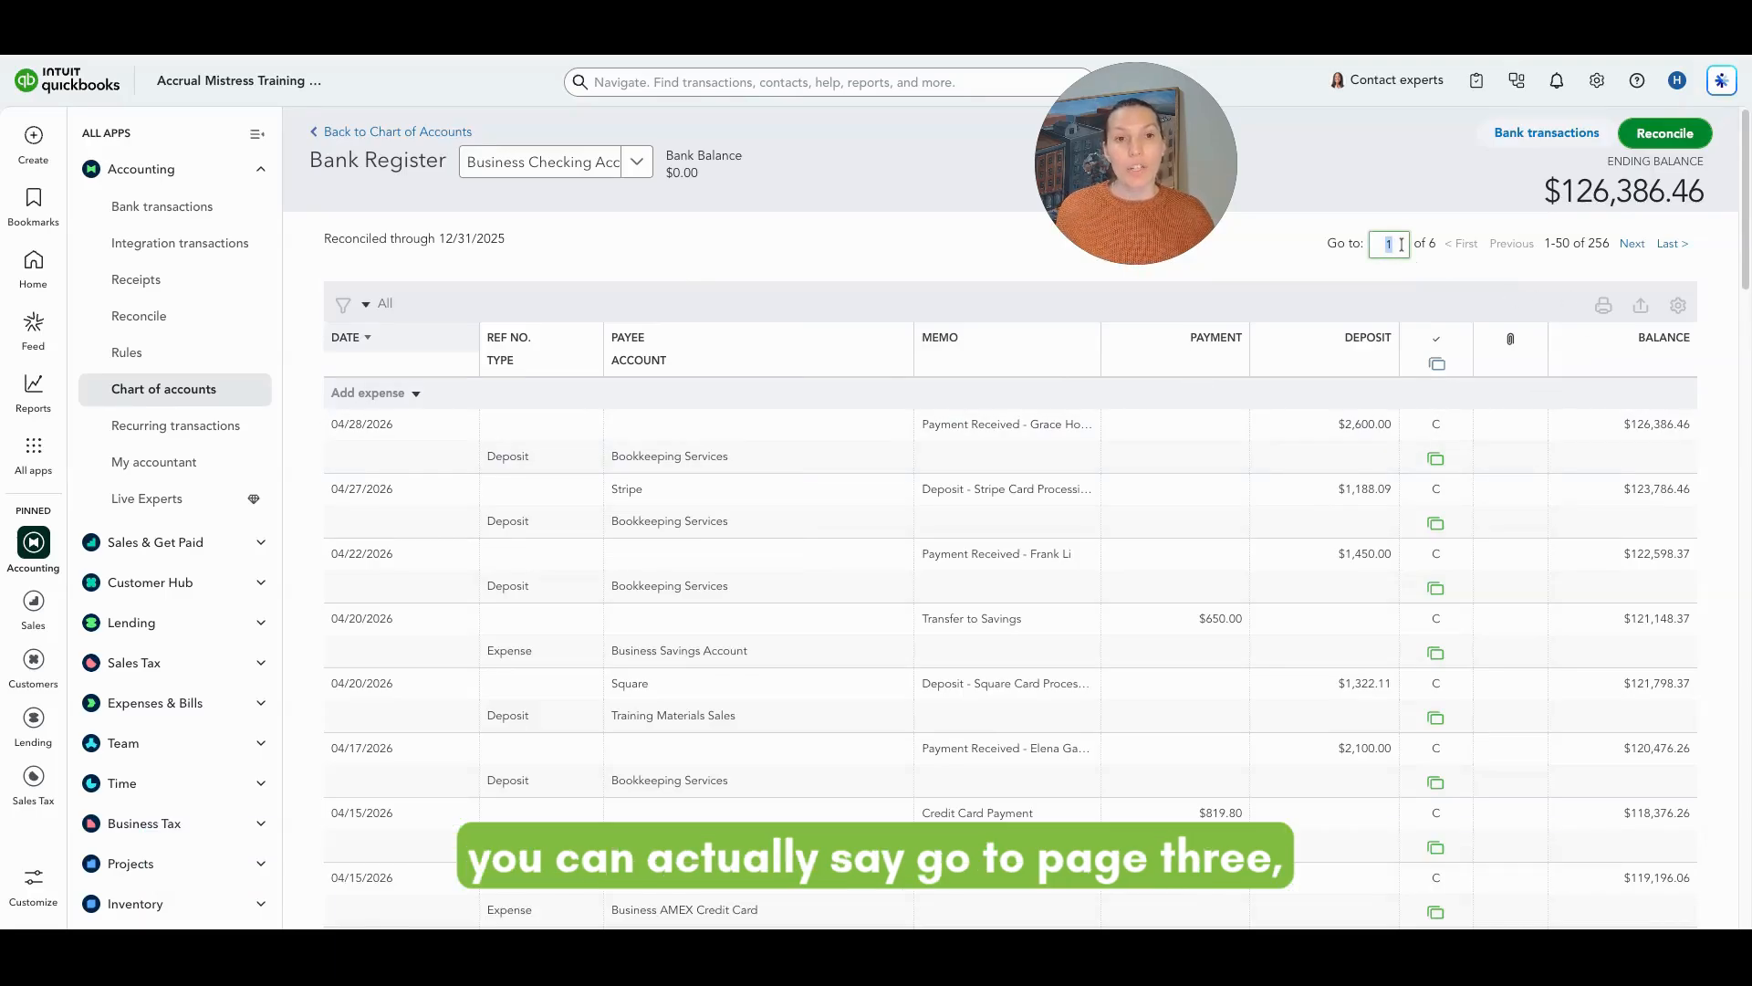
{"action": "type", "text": "3"}
{"action": "key", "text": "Return"}
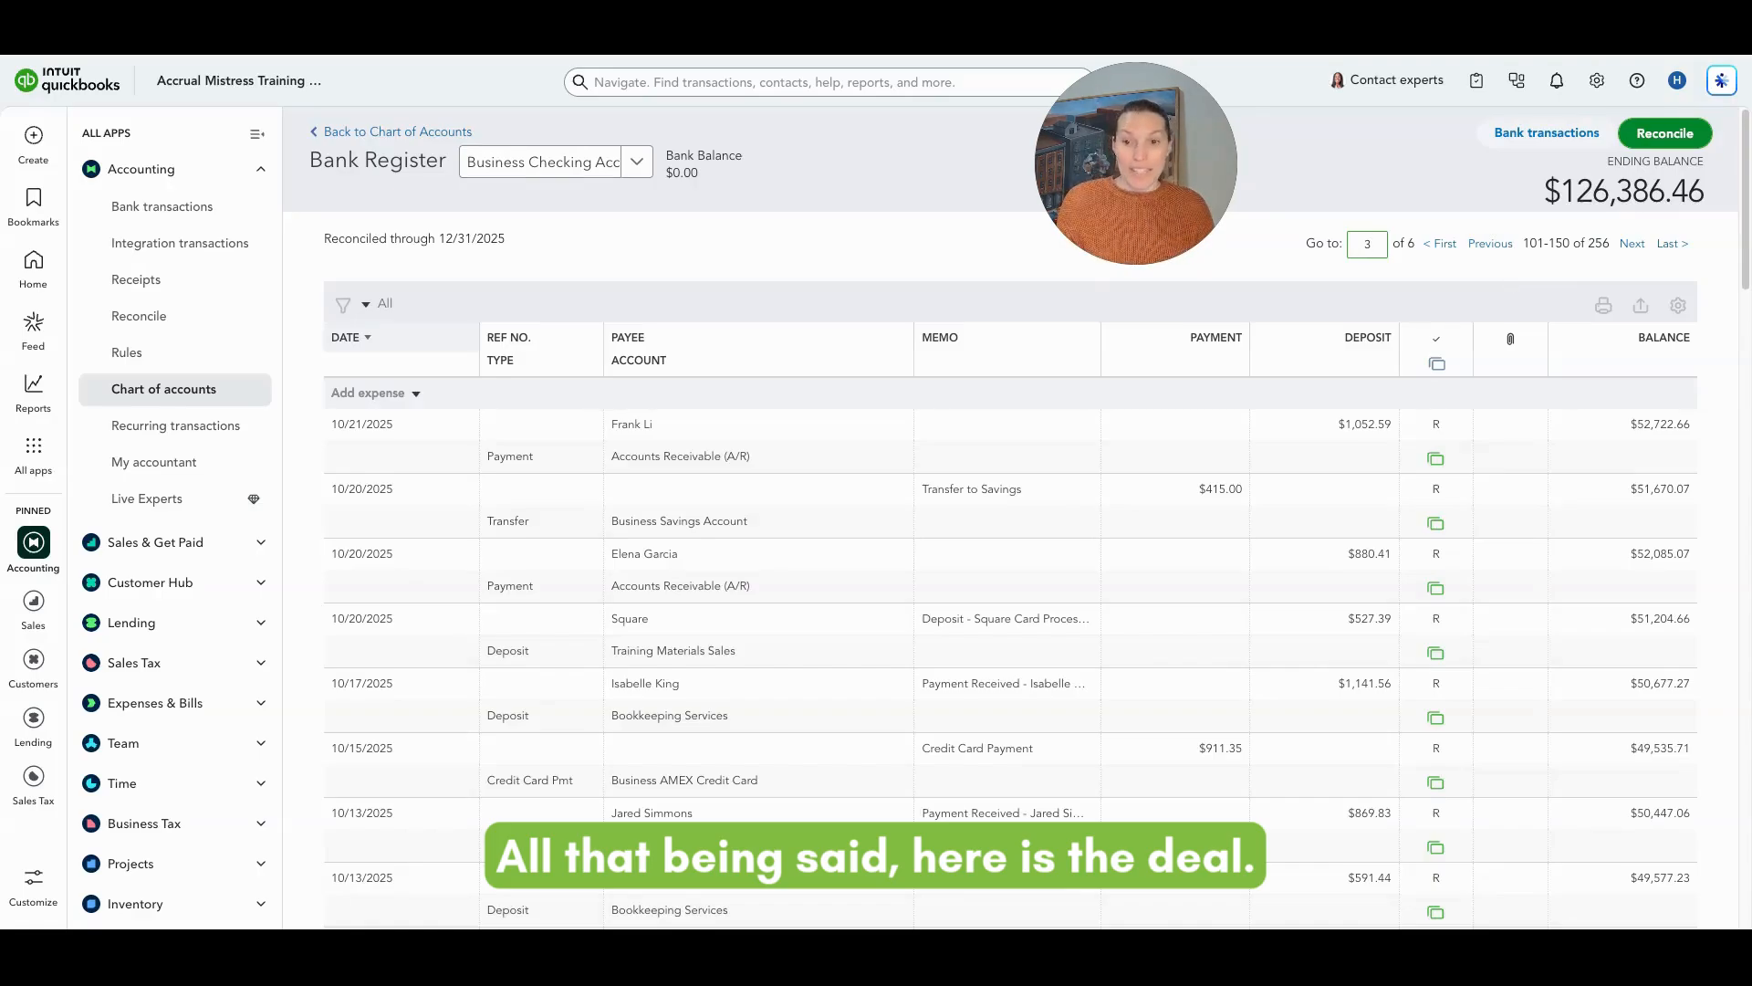
Step: Open the 10/17/2025 Bookkeeping Services deposit of $1,141.56 in the full deposit editor
{"action": "mouse_move", "coordinate": [1437, 432]}
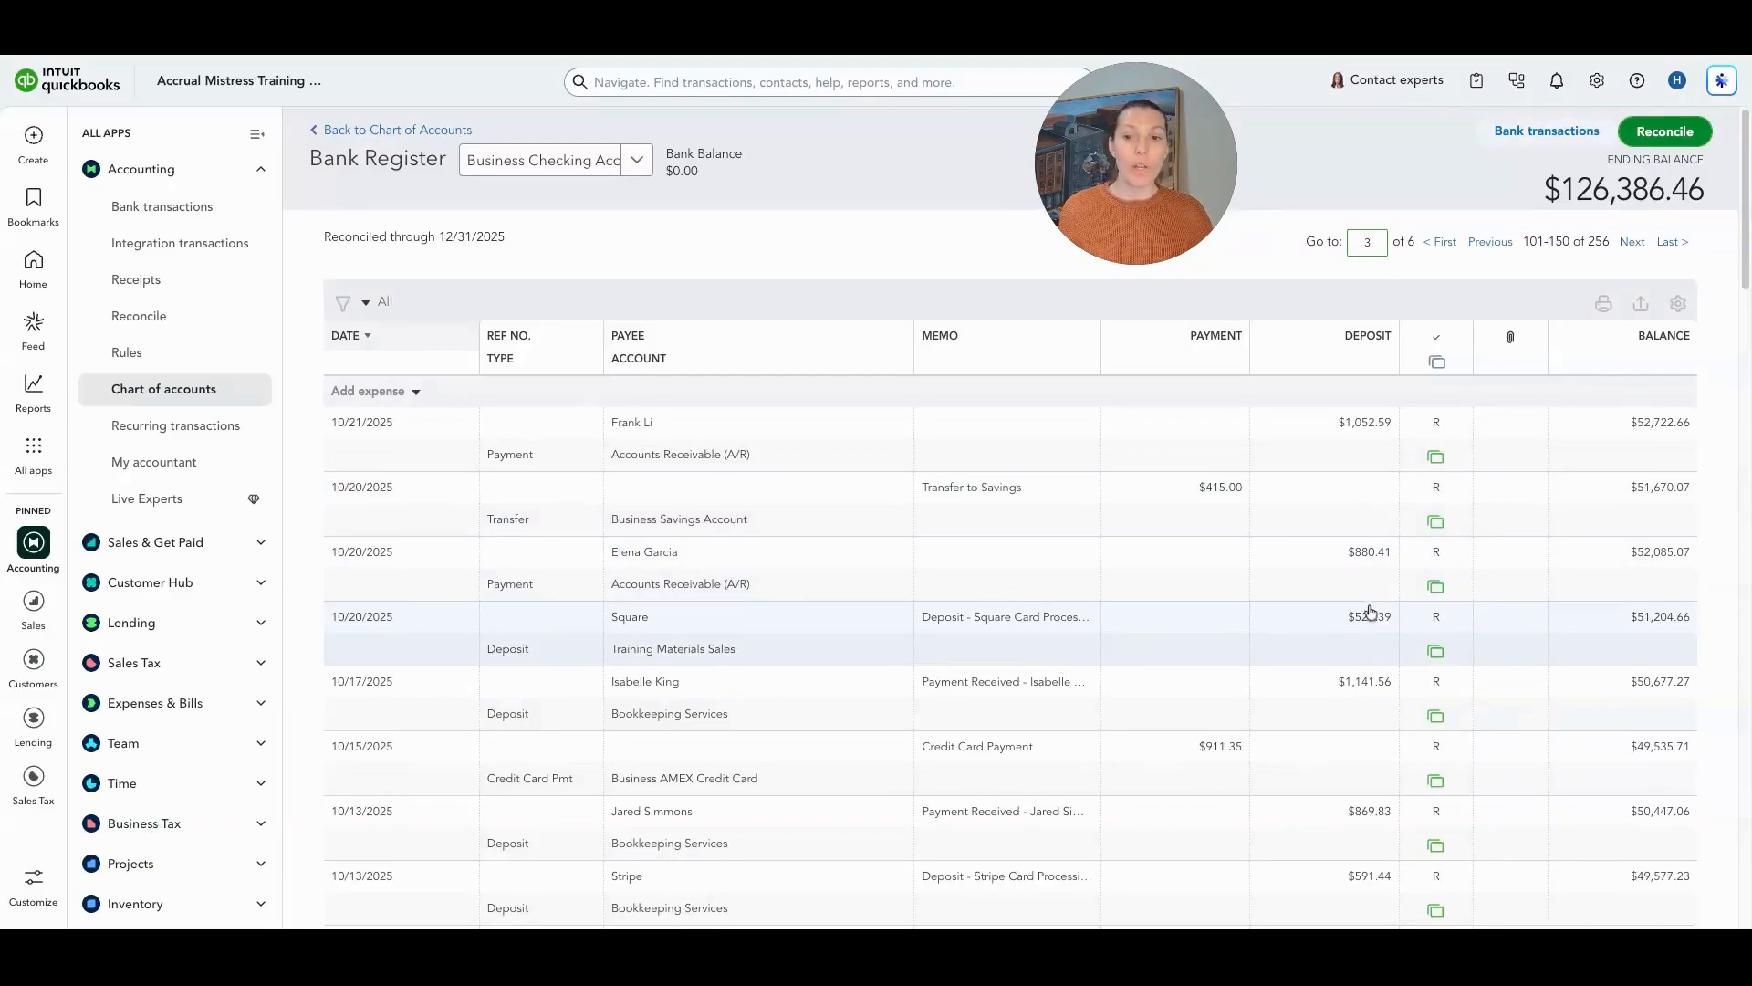
{"action": "scroll", "coordinate": [1332, 593], "scroll_direction": "down", "scroll_amount": 1}
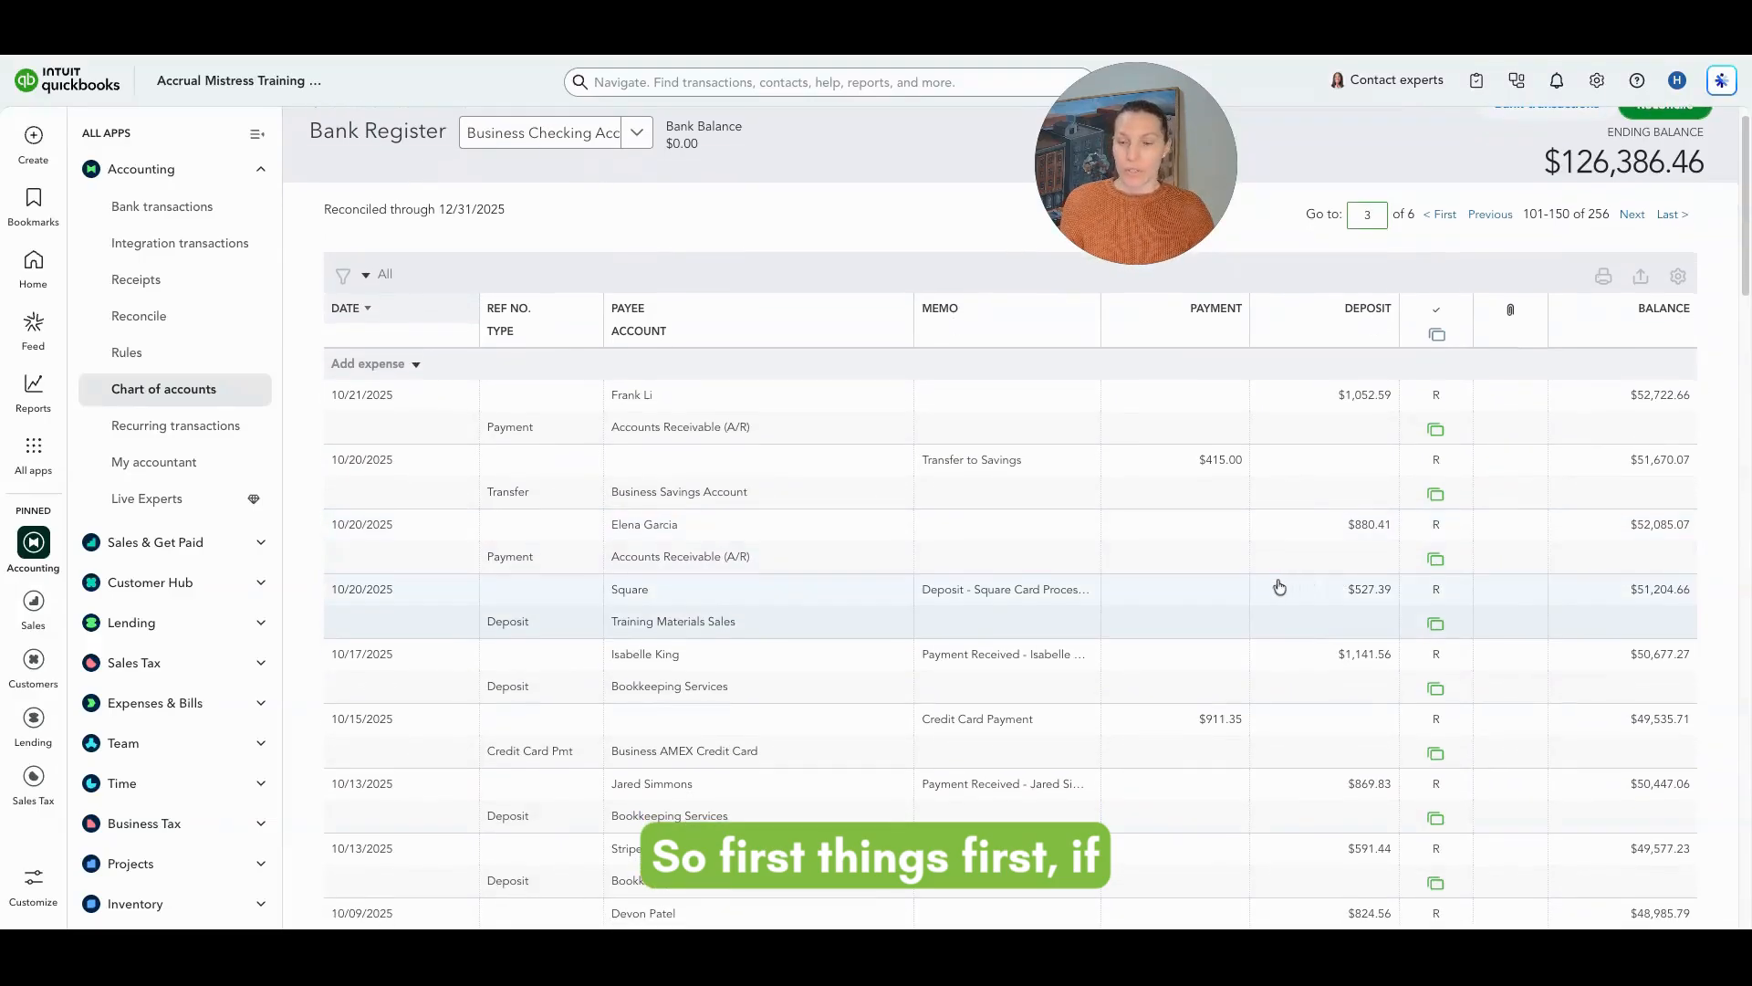
{"action": "scroll", "coordinate": [1278, 585], "scroll_direction": "down", "scroll_amount": 1}
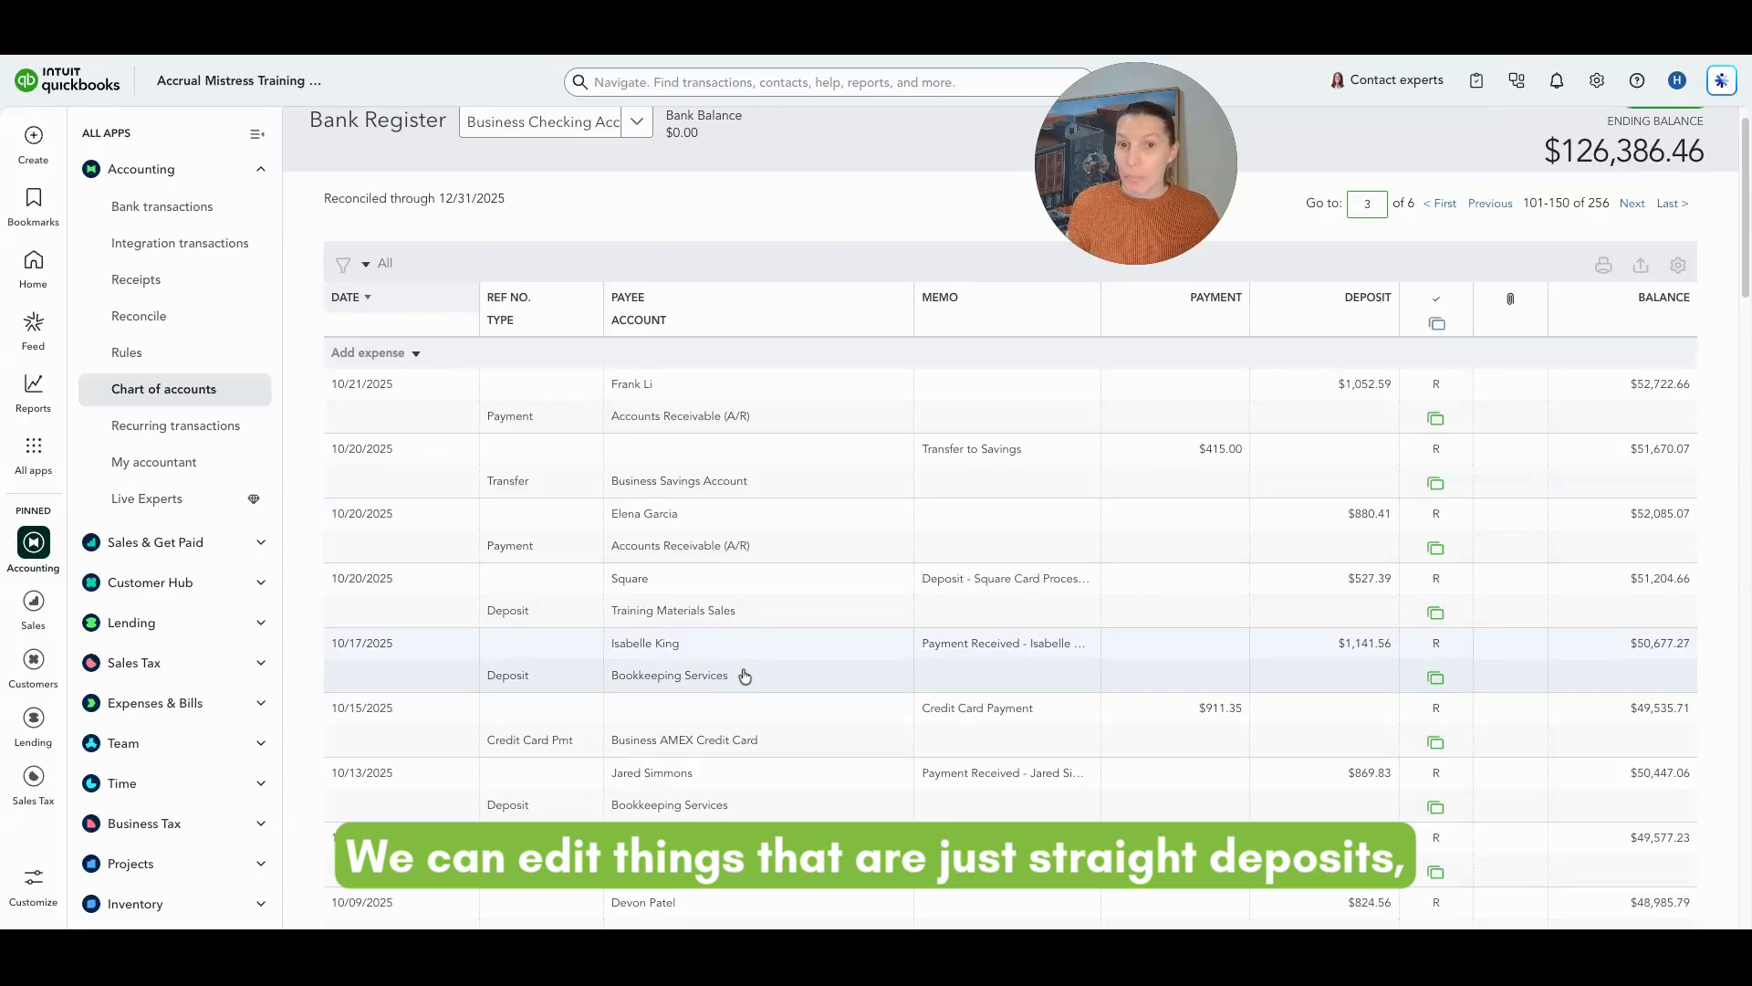
{"action": "scroll", "coordinate": [745, 676], "scroll_direction": "down", "scroll_amount": 1}
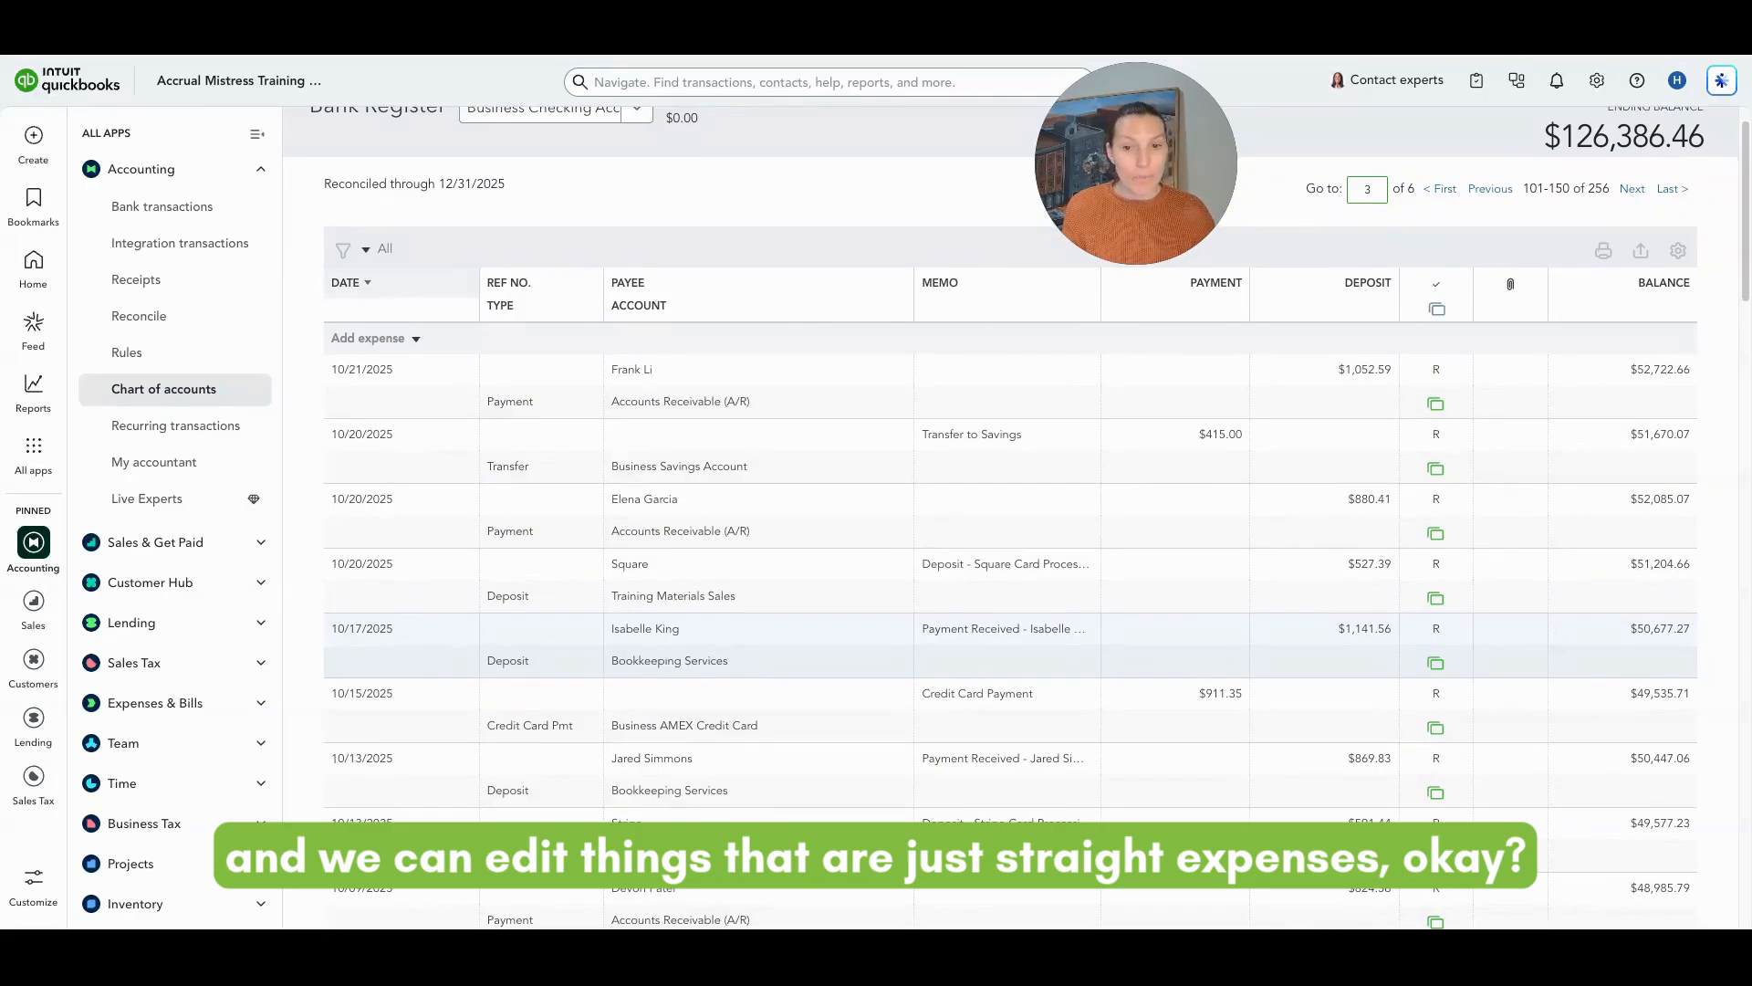
{"action": "scroll", "coordinate": [774, 628], "scroll_direction": "down", "scroll_amount": 2}
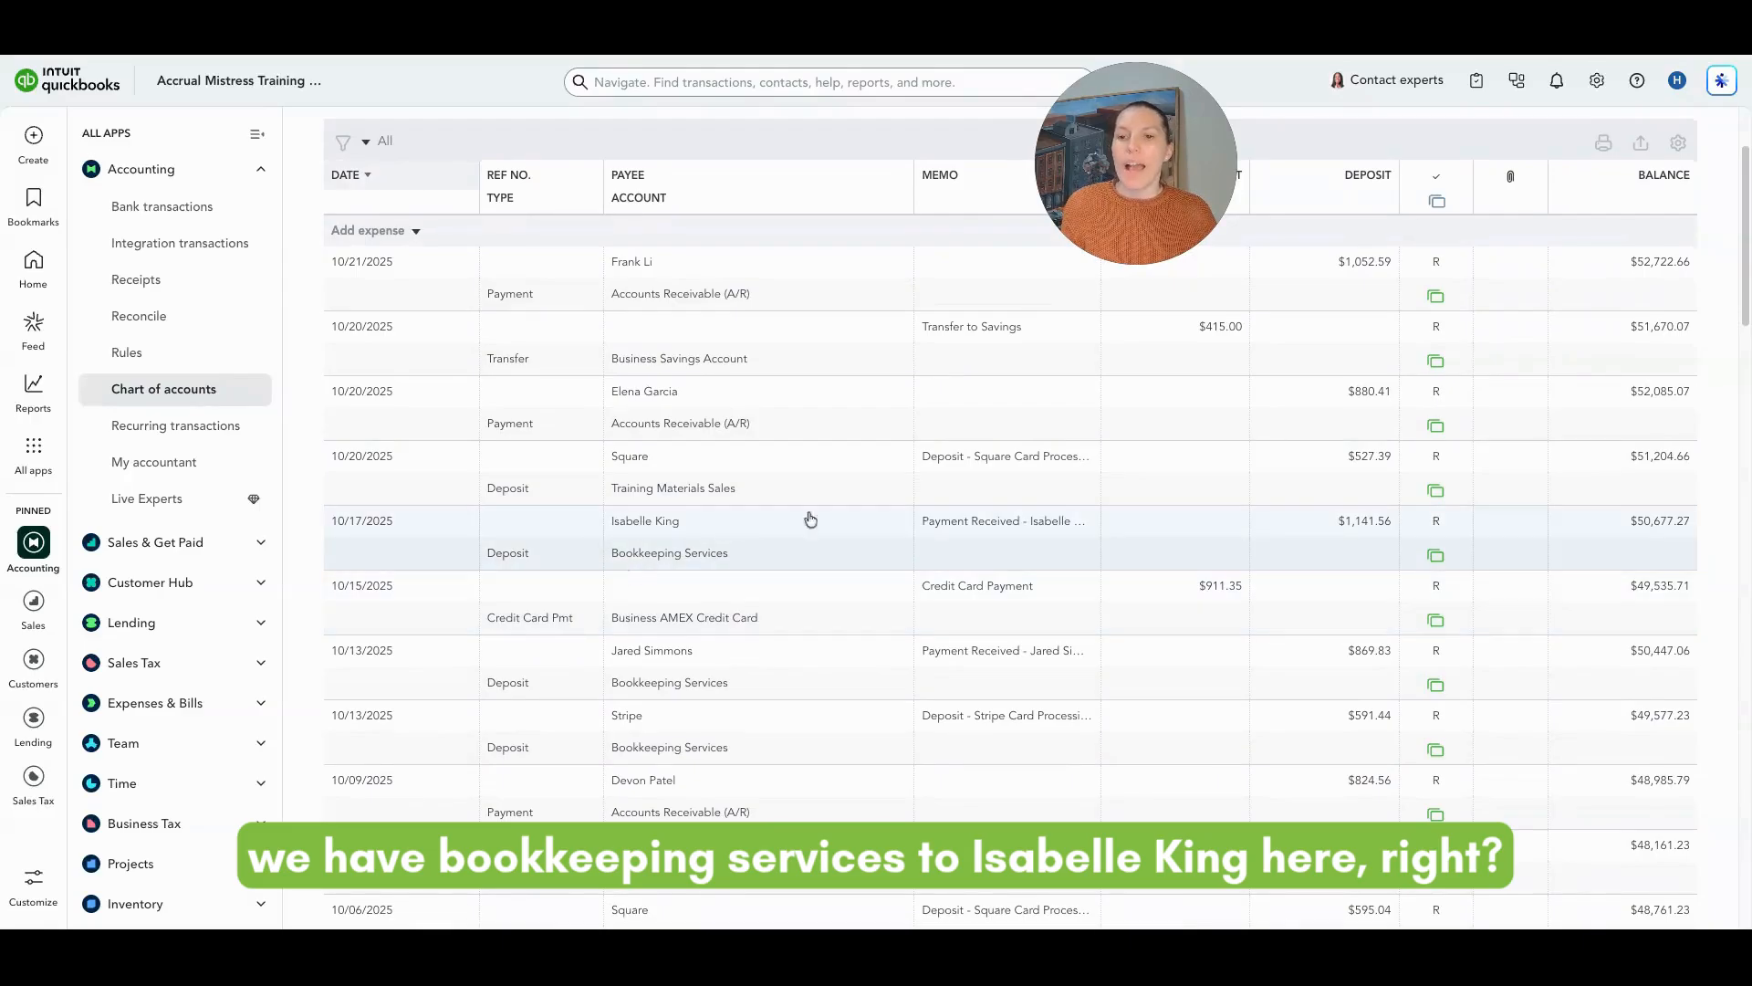
{"action": "left_click", "coordinate": [913, 547]}
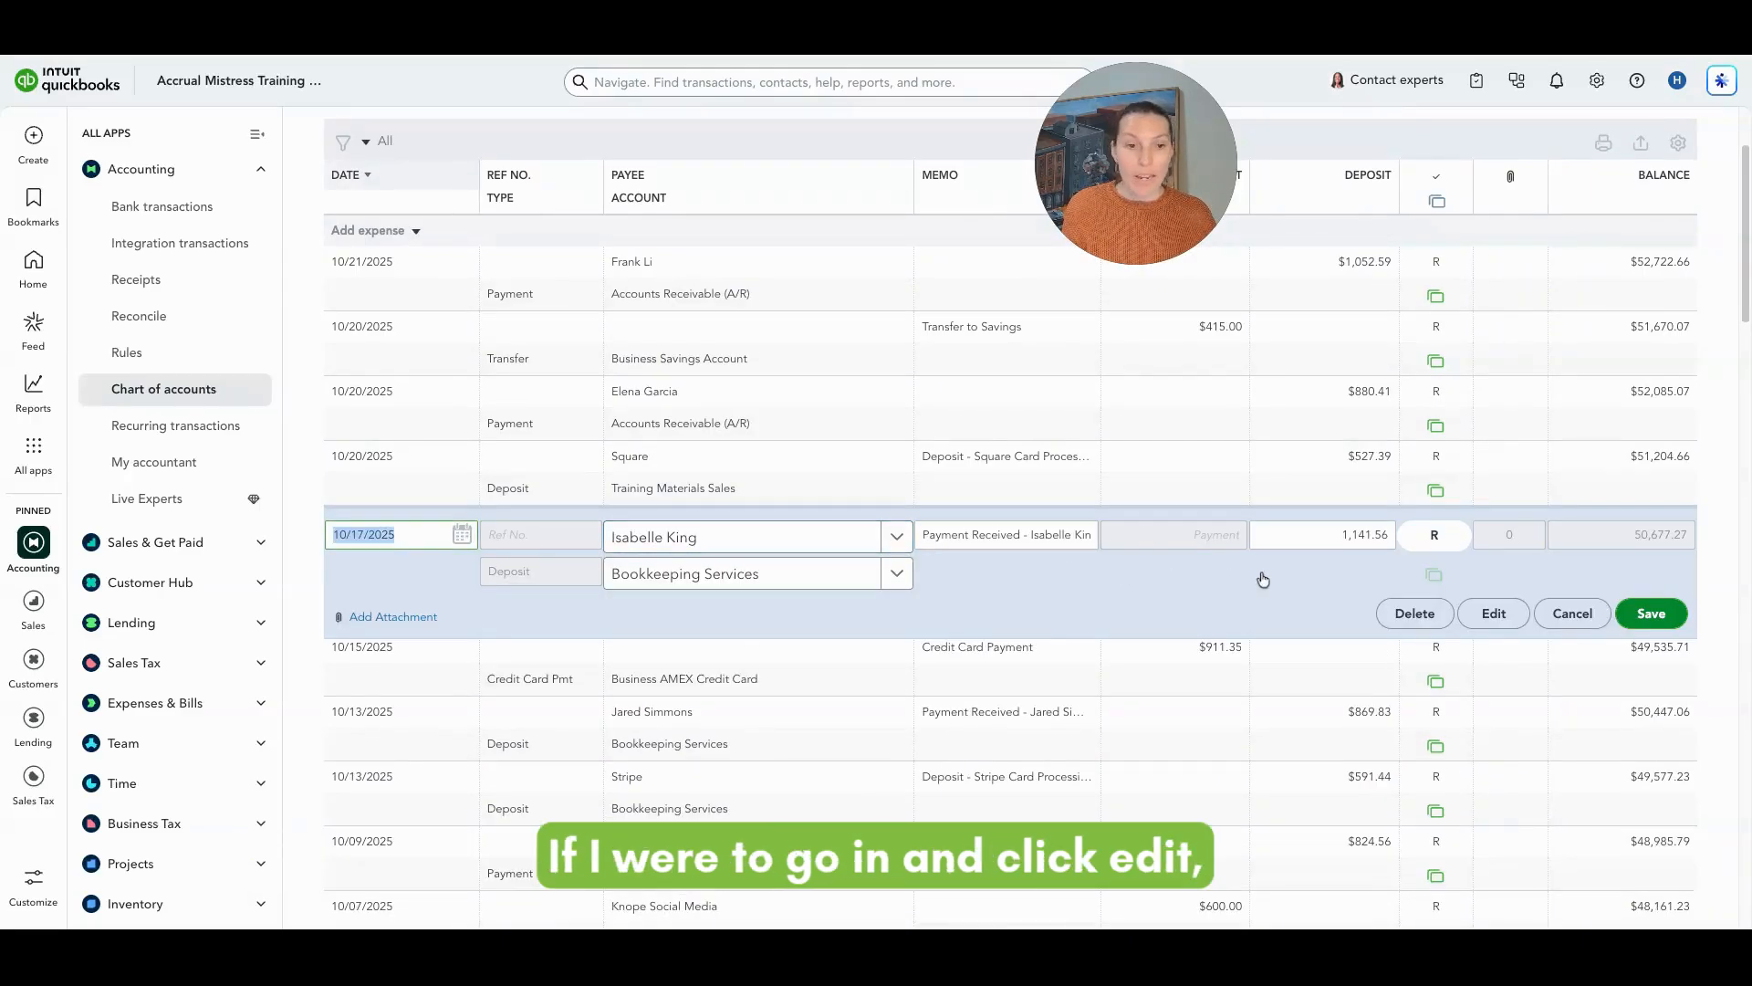
{"action": "left_click", "coordinate": [1490, 617]}
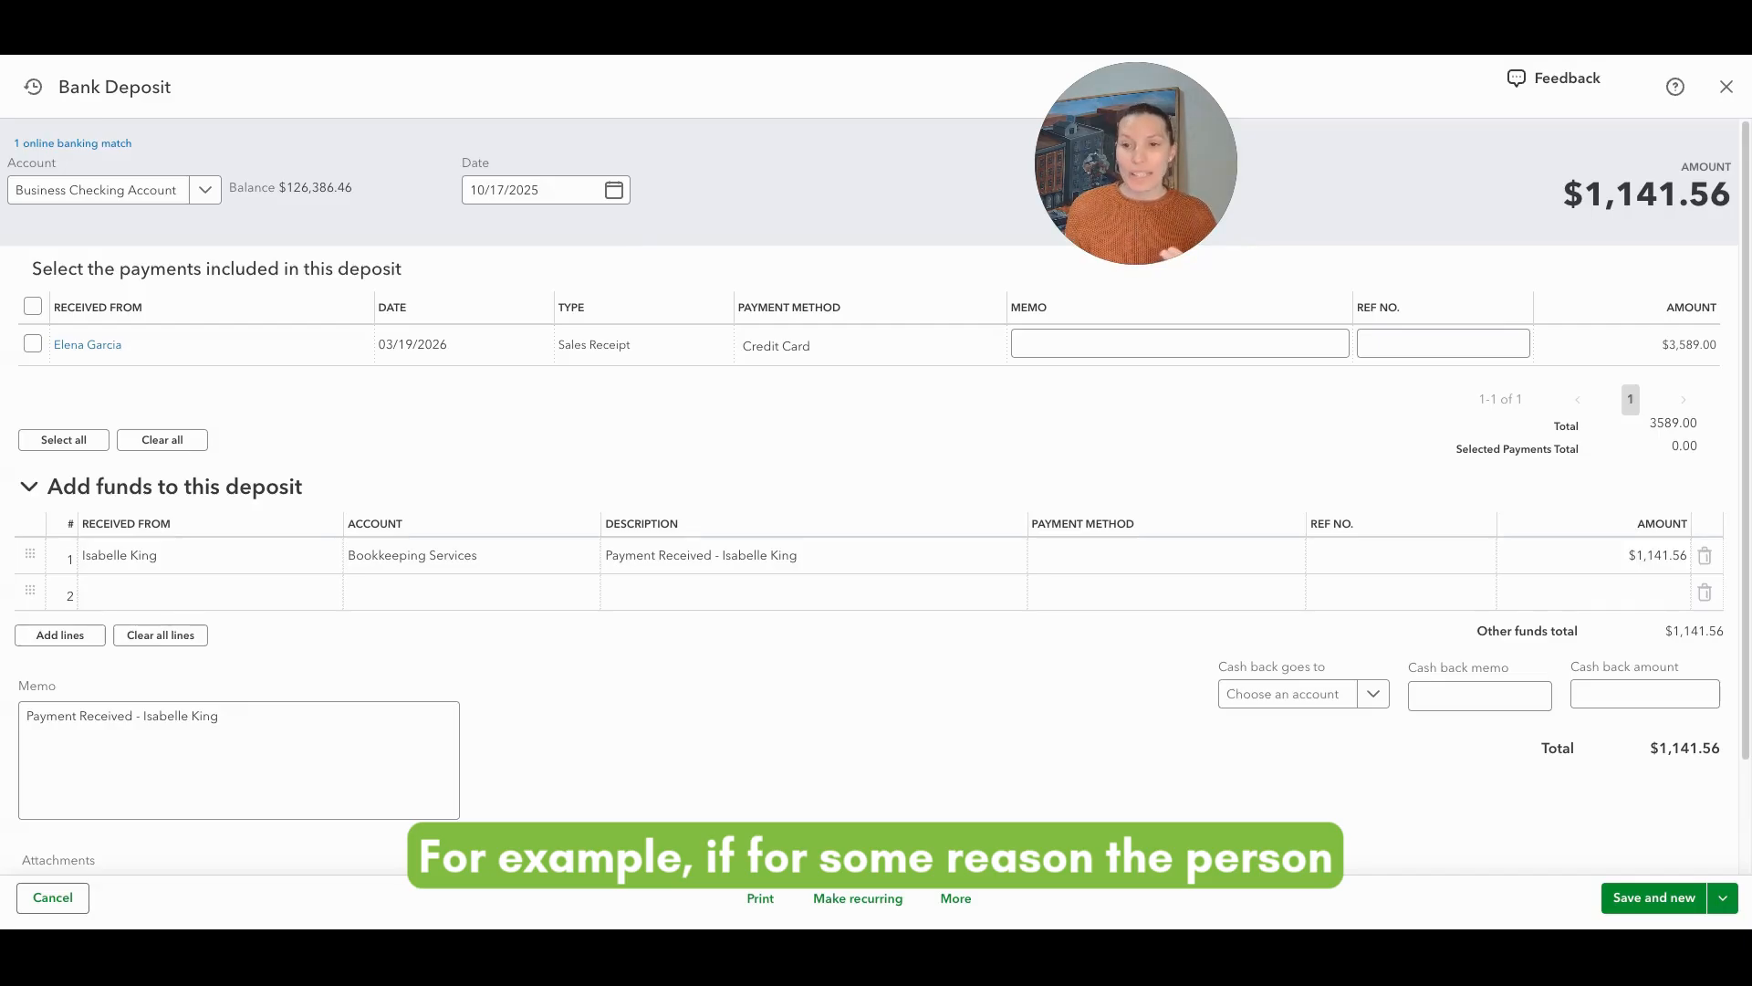
Step: Examine the first funds line's customer and account options in the deposit form
{"action": "left_click", "coordinate": [197, 565]}
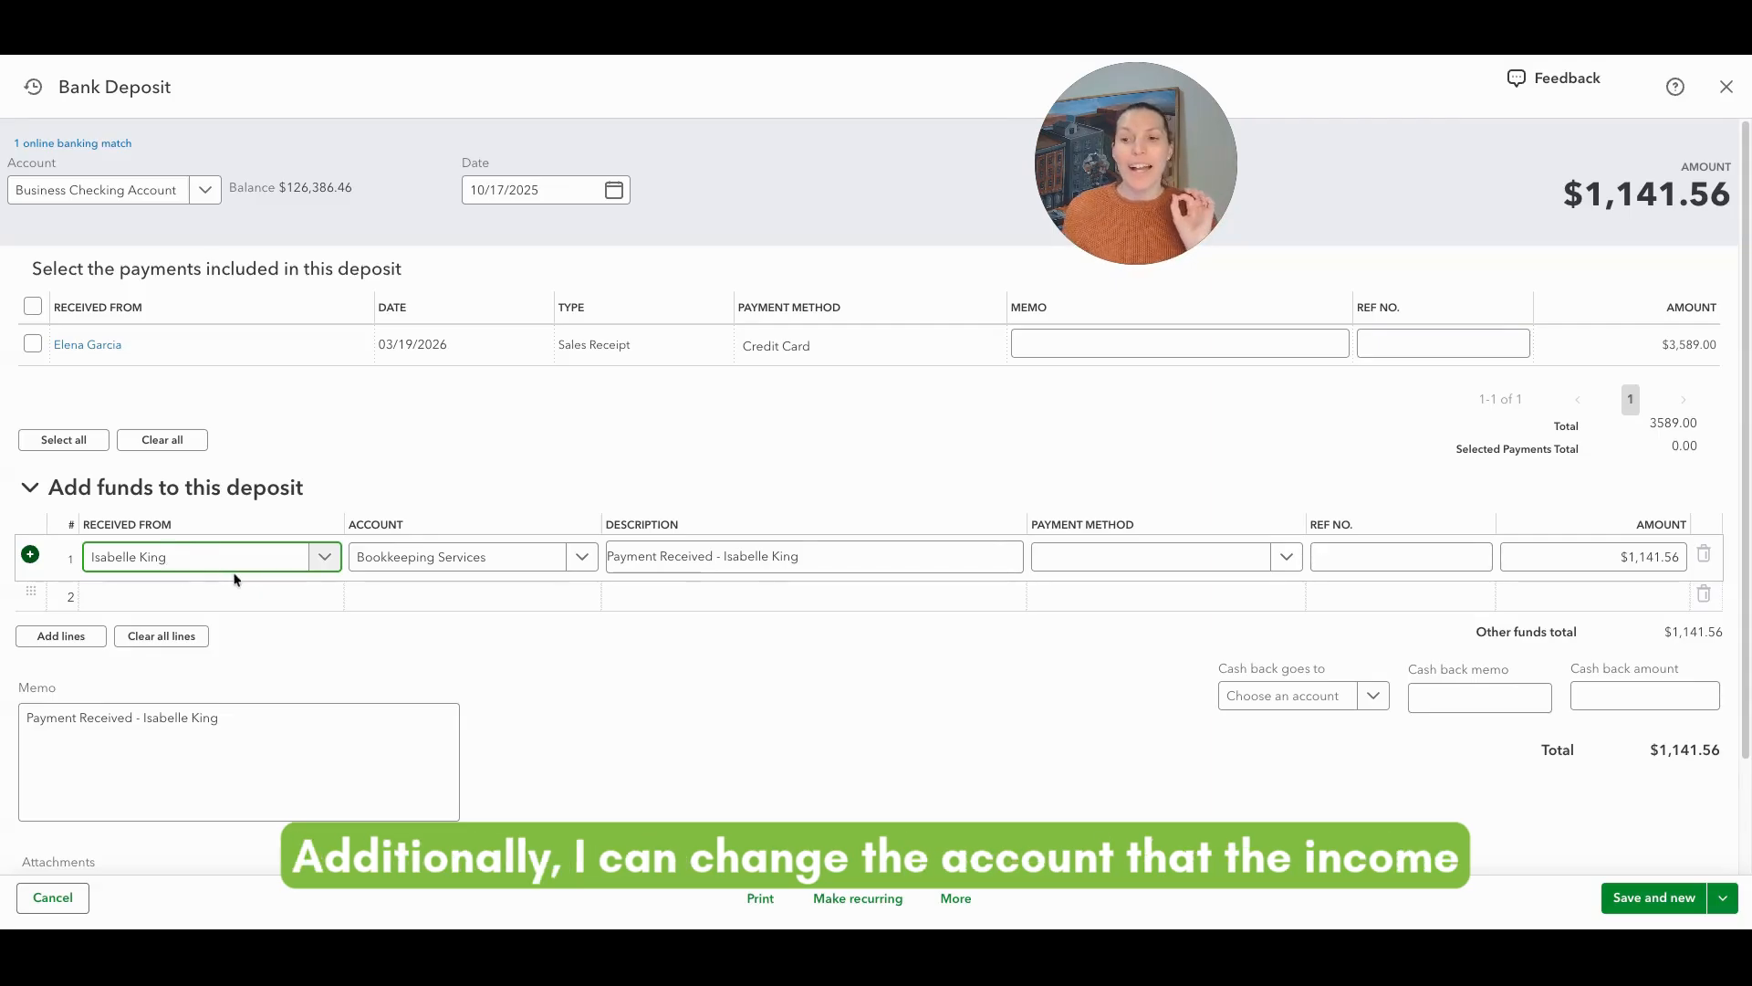
{"action": "left_click", "coordinate": [504, 557]}
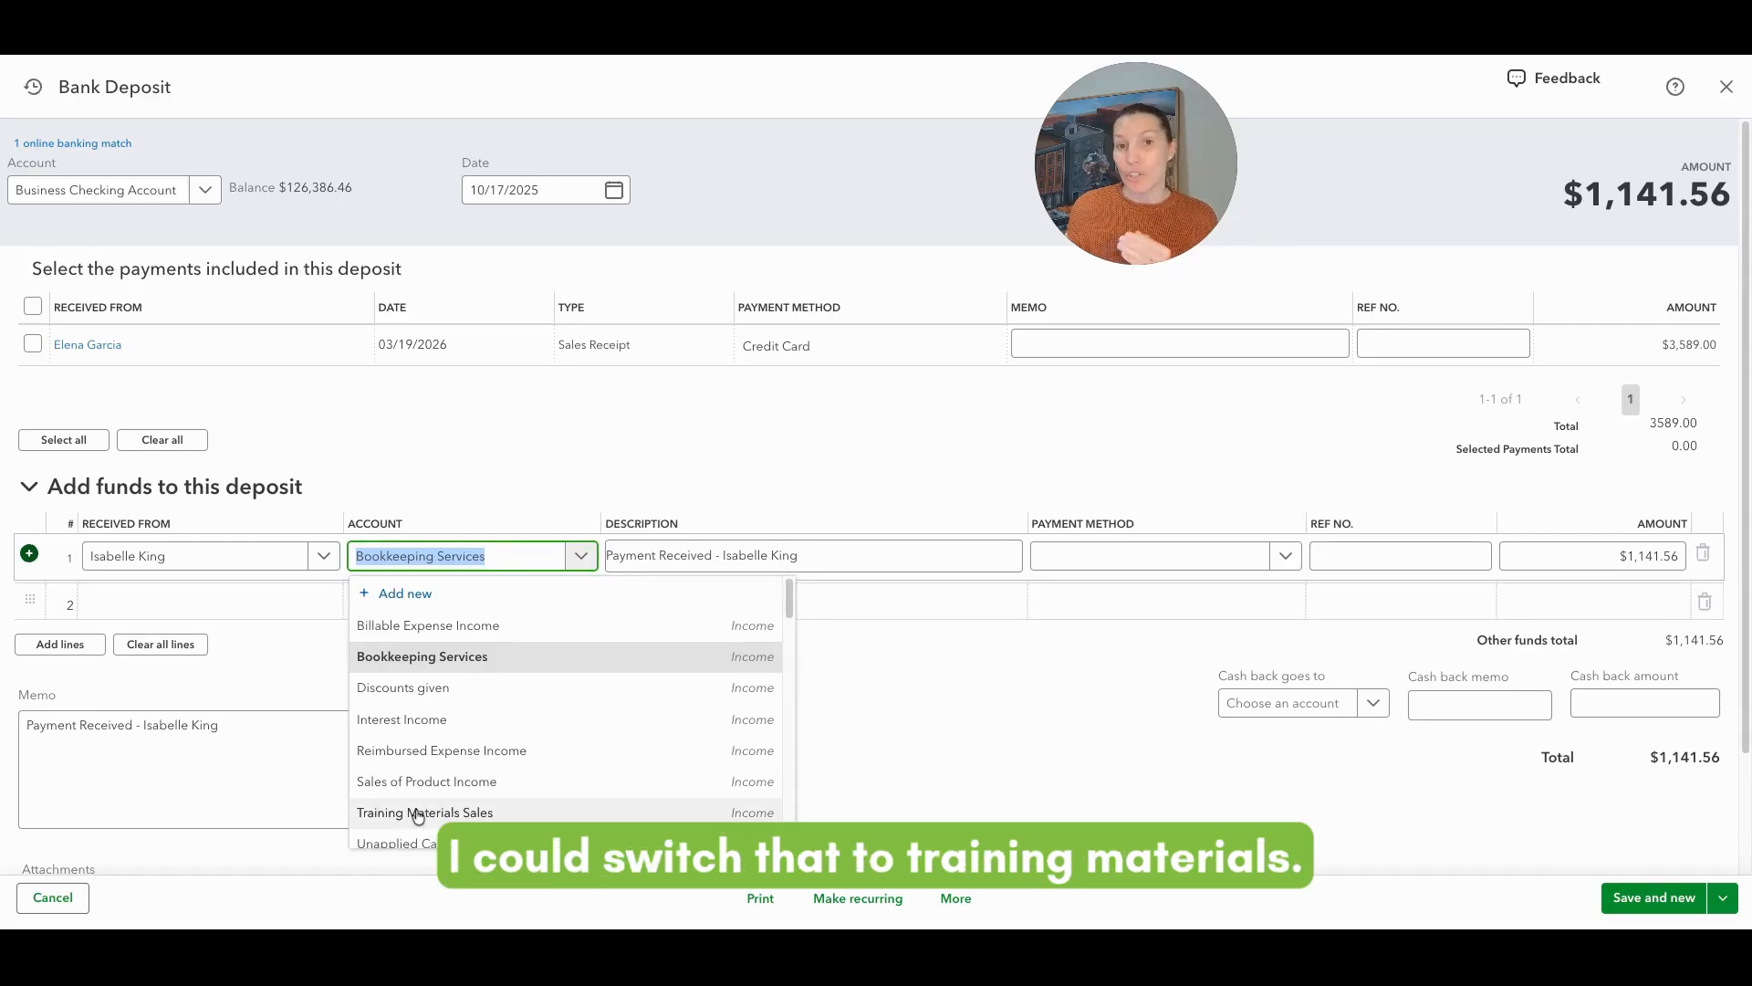
{"action": "left_click", "coordinate": [509, 556]}
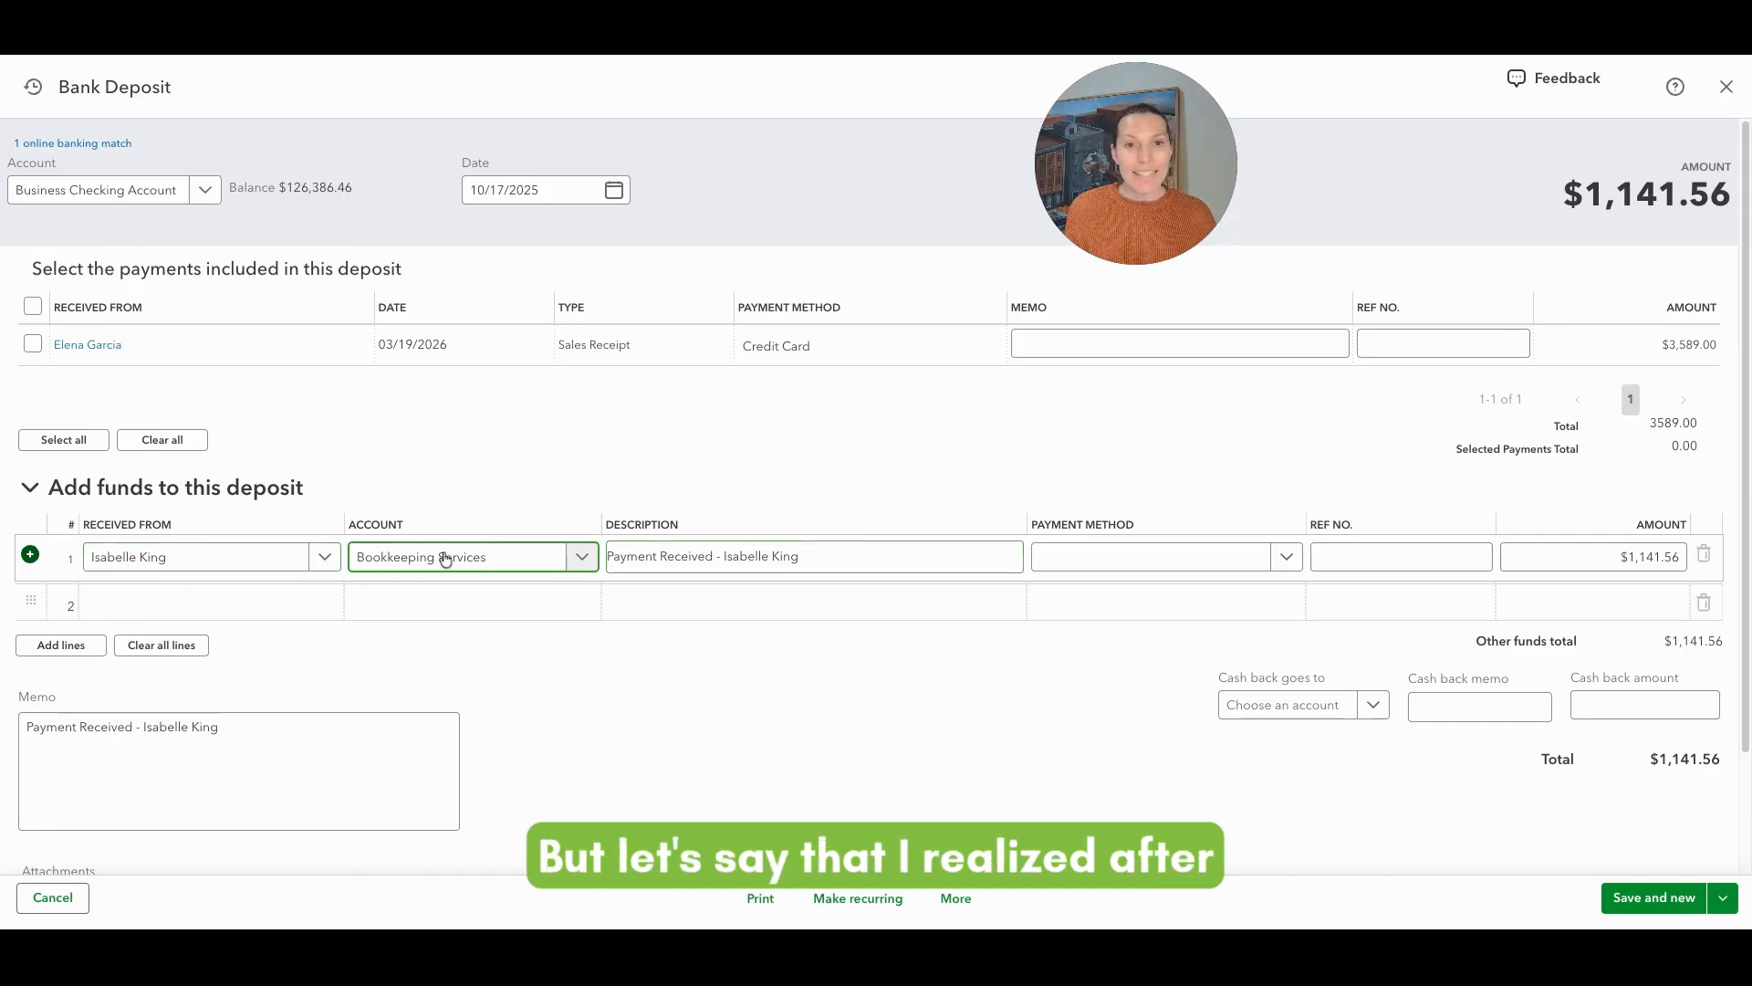
{"action": "left_click", "coordinate": [502, 559]}
{"action": "left_click", "coordinate": [531, 557]}
{"action": "left_click", "coordinate": [541, 481]}
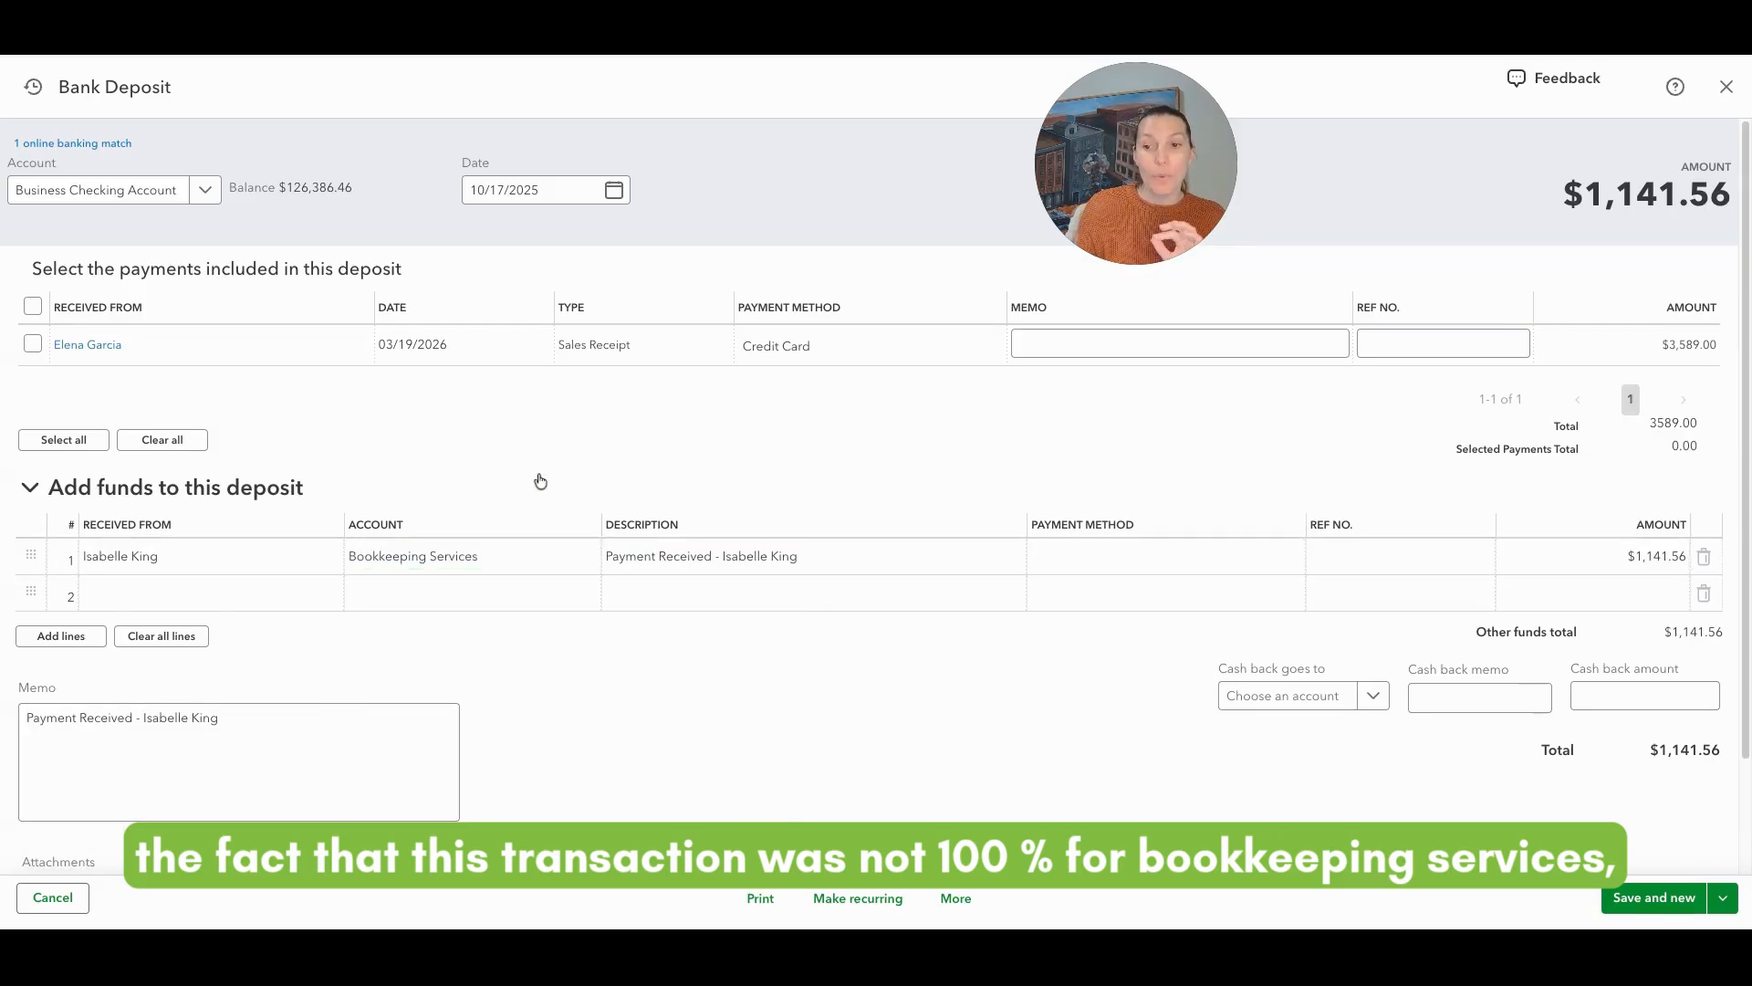
{"action": "left_click", "coordinate": [540, 481]}
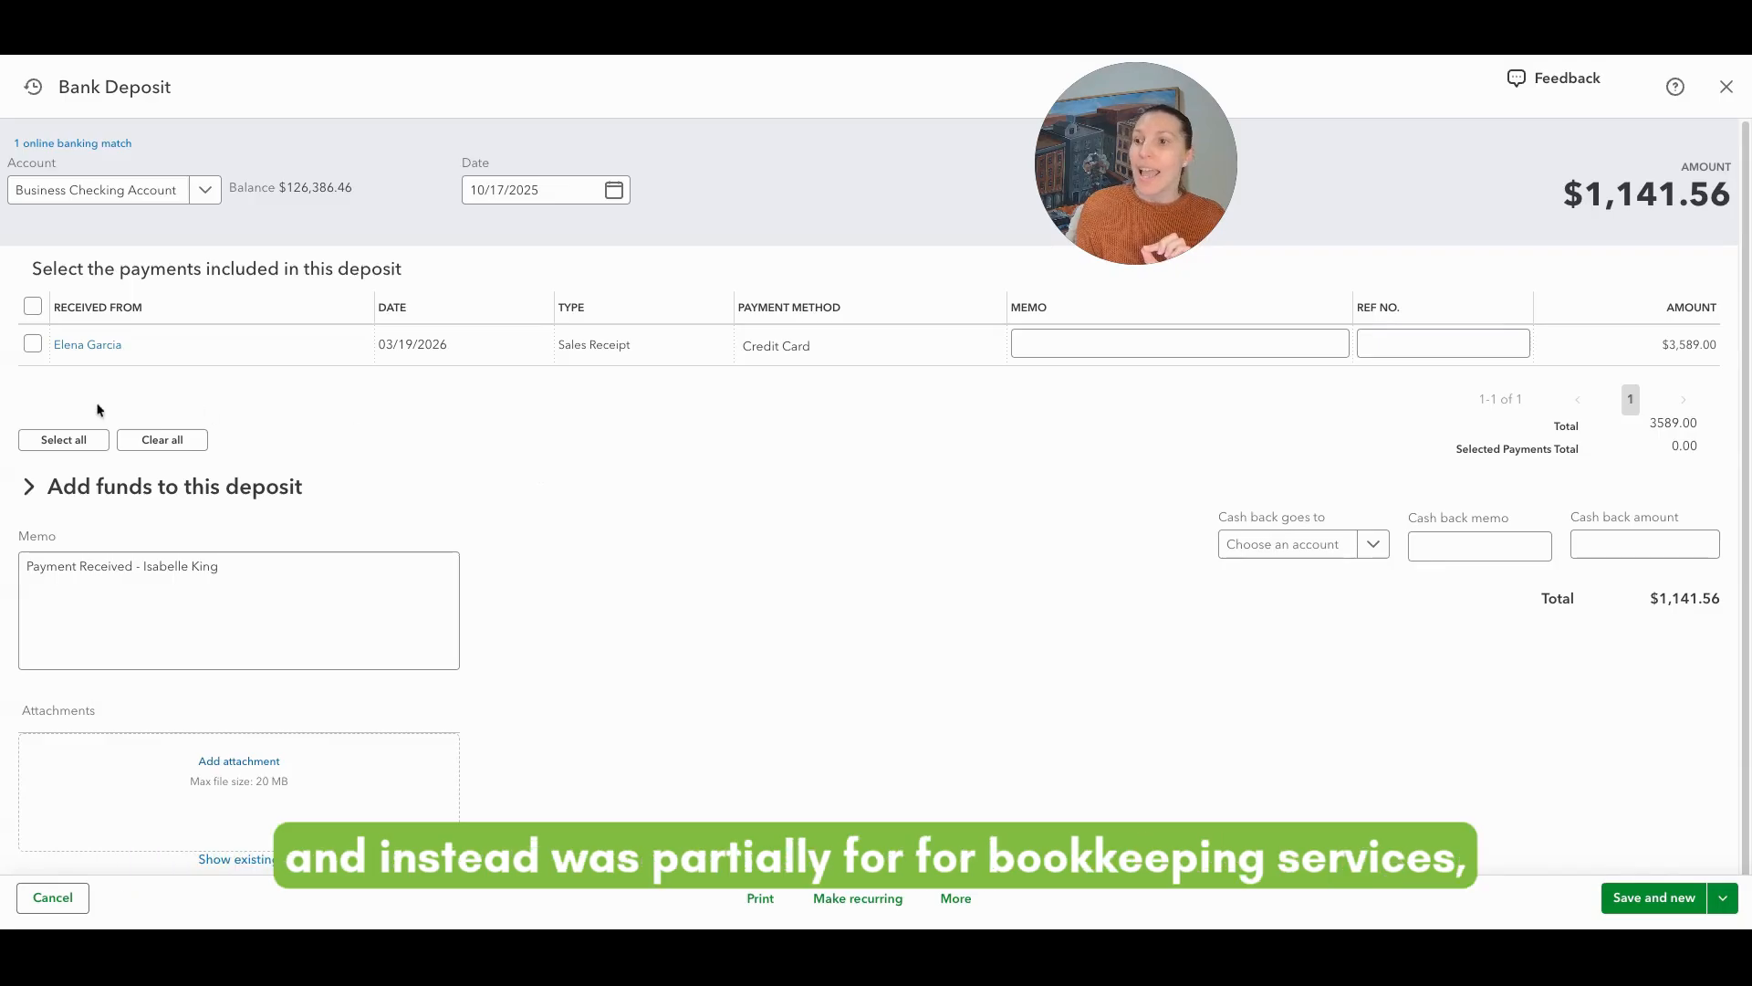
{"action": "left_click", "coordinate": [62, 488]}
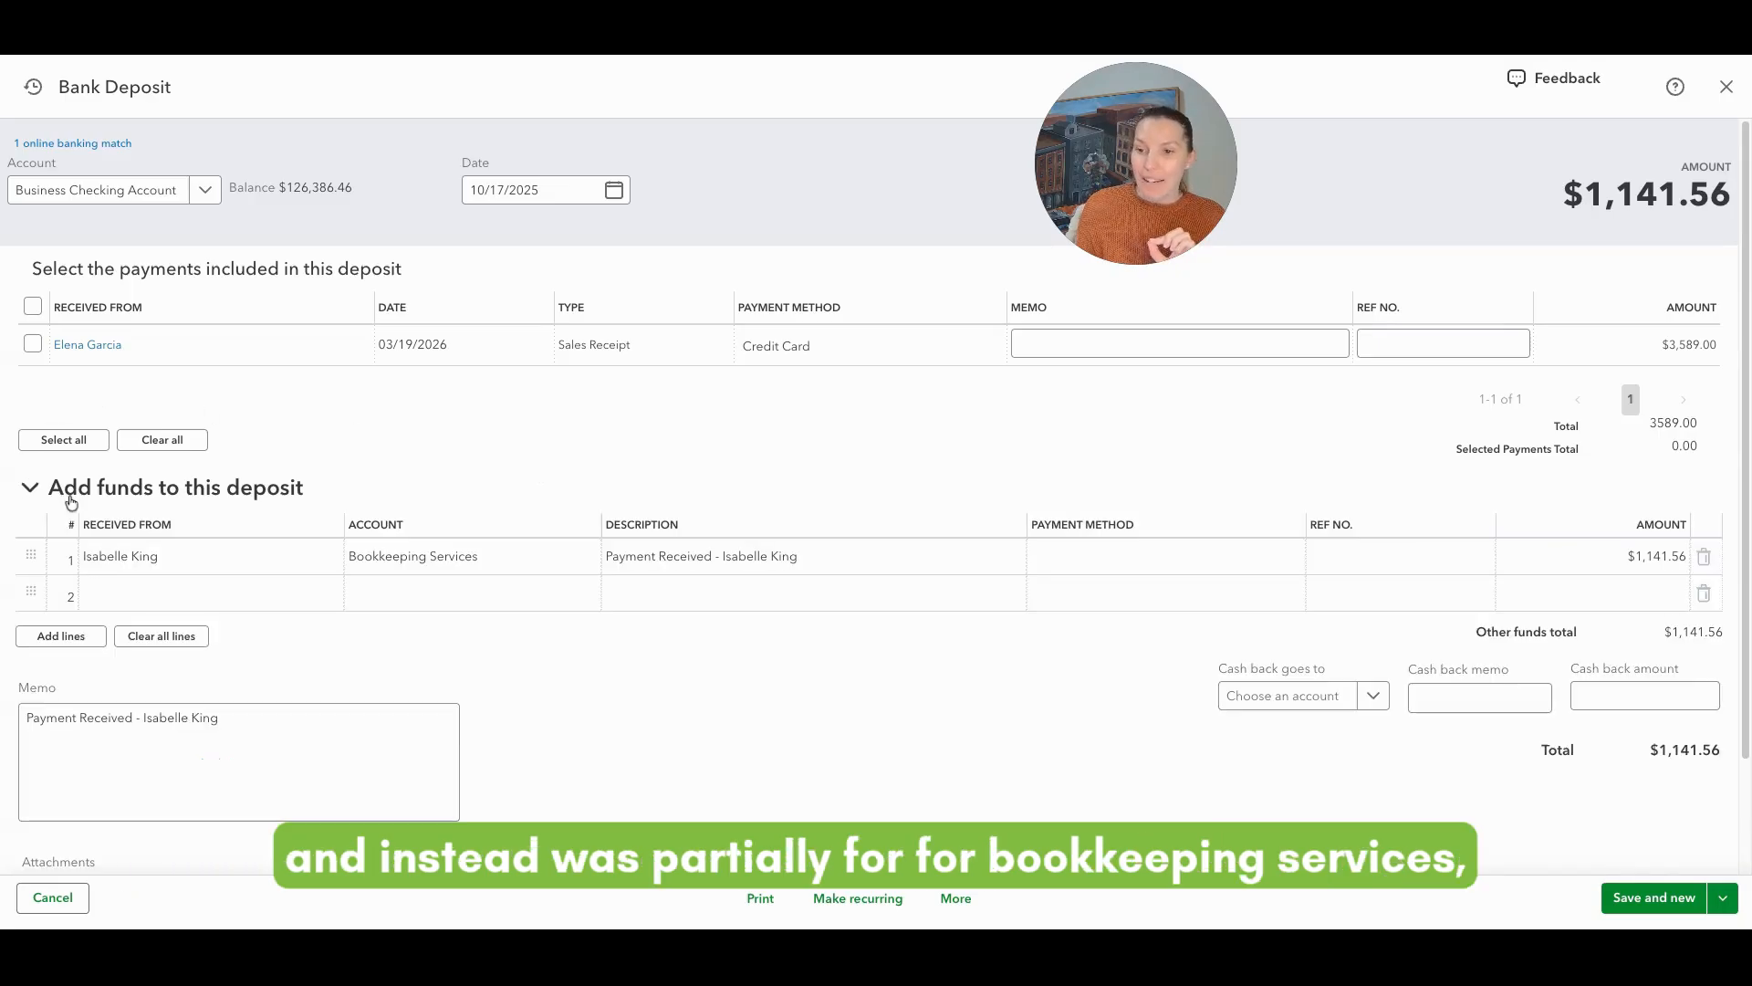
Step: Add a second funds line with account Training Materials Sales and amount 300
{"action": "left_click", "coordinate": [424, 596]}
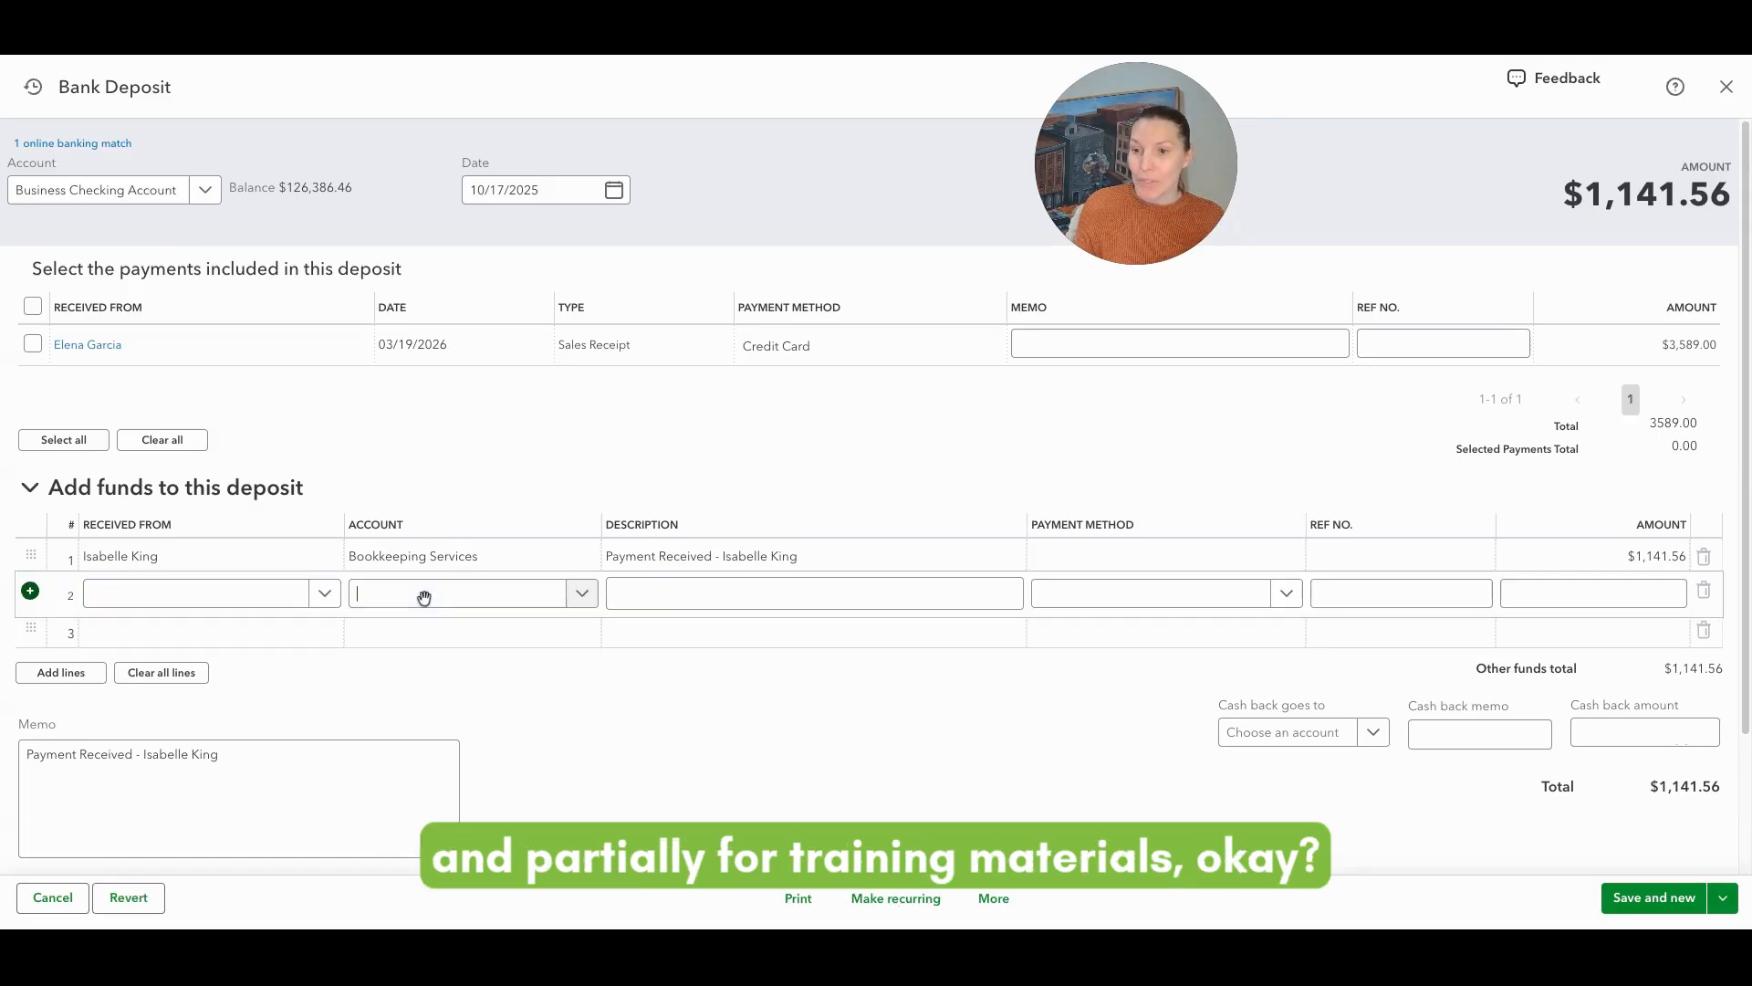
{"action": "type", "text": "Train"}
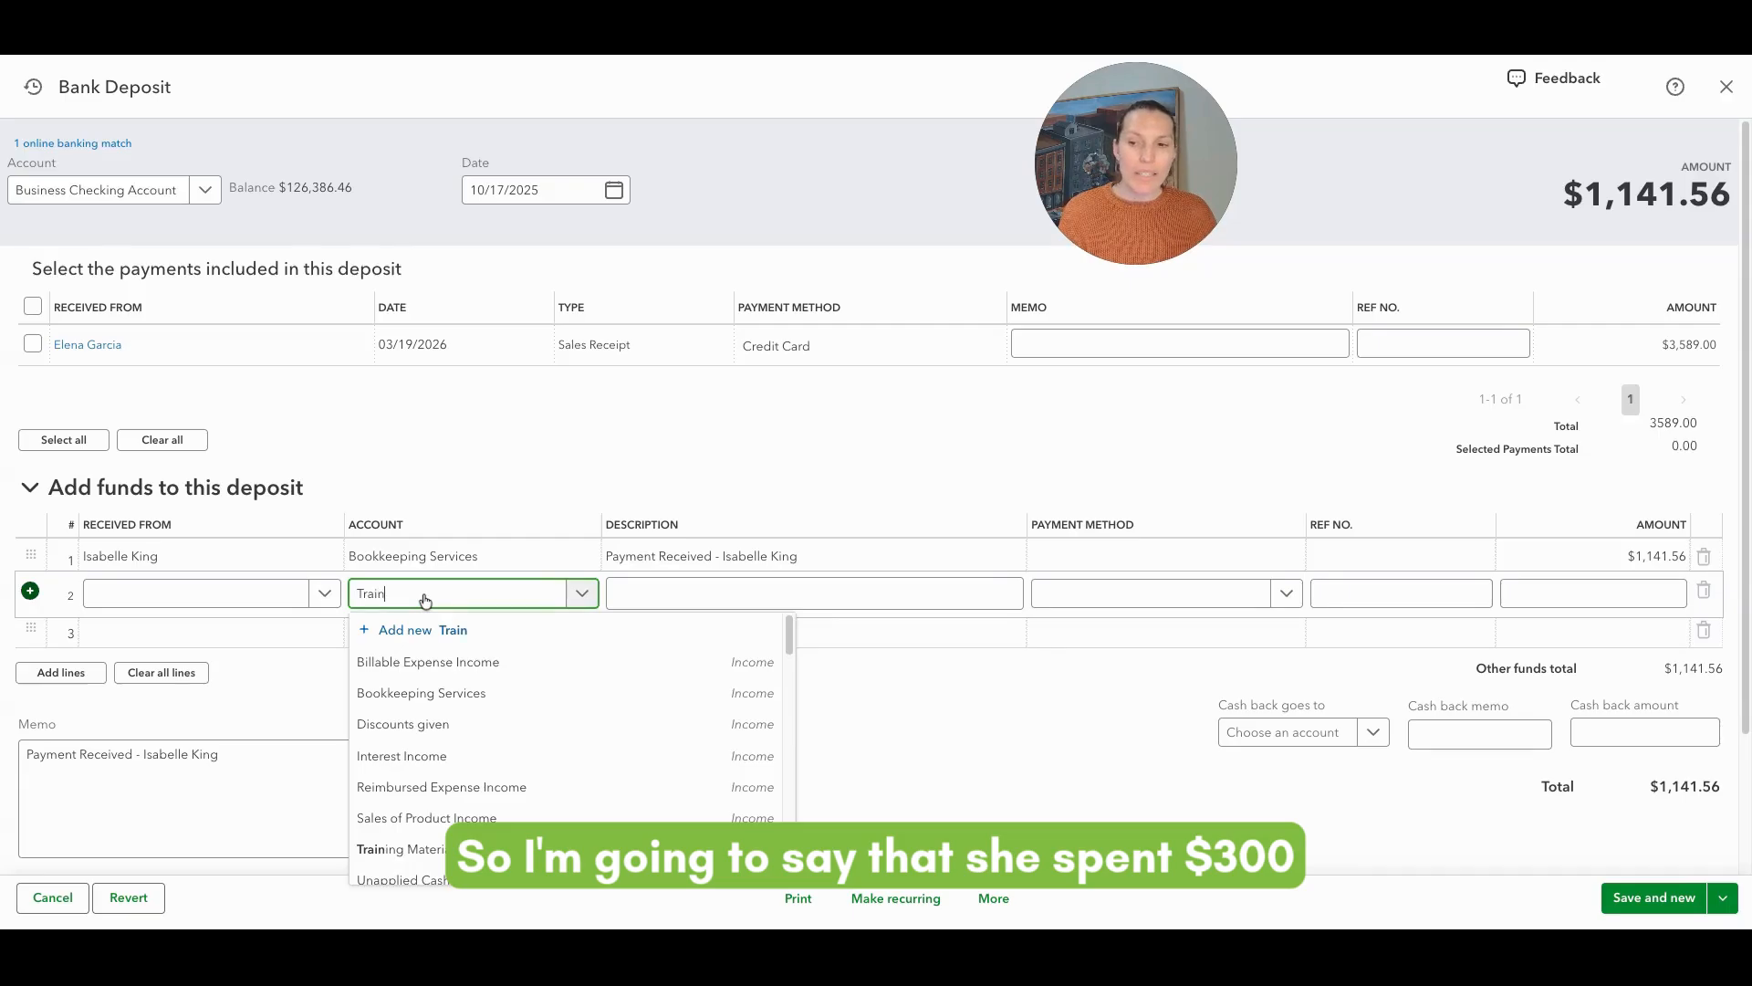
{"action": "left_click", "coordinate": [445, 661]}
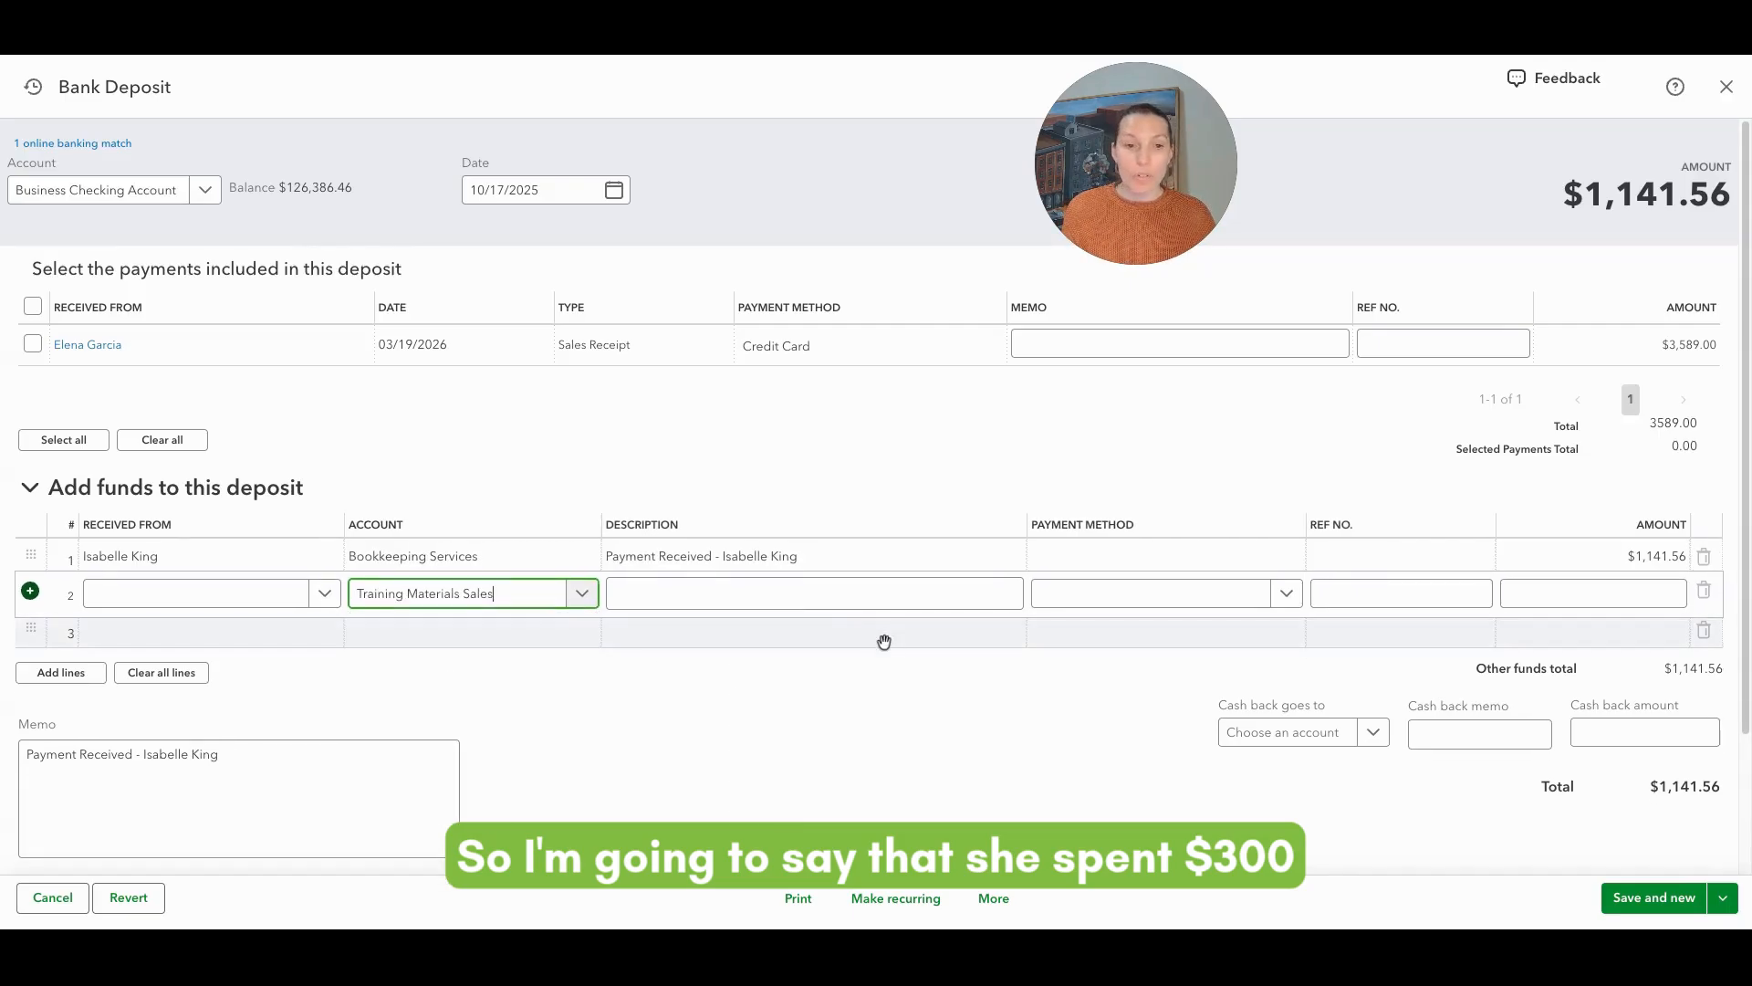
{"action": "left_click", "coordinate": [1604, 595]}
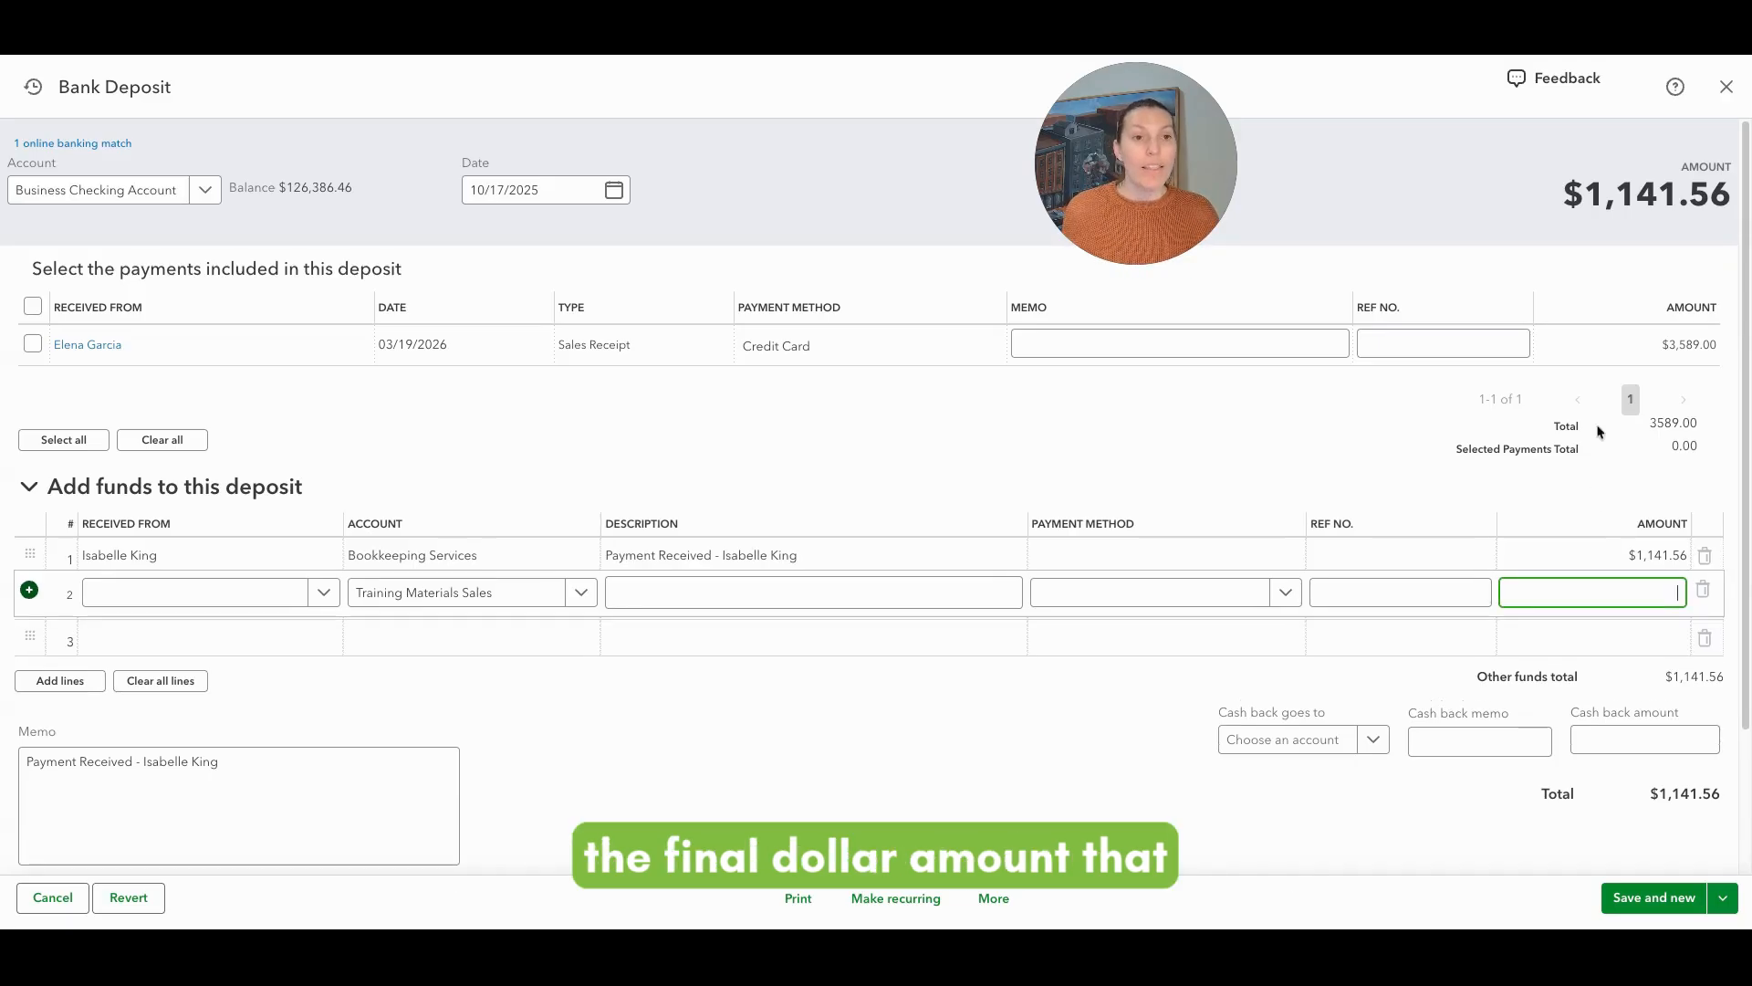
{"action": "left_click_drag", "start_coordinate": [1588, 215], "coordinate": [1728, 210]}
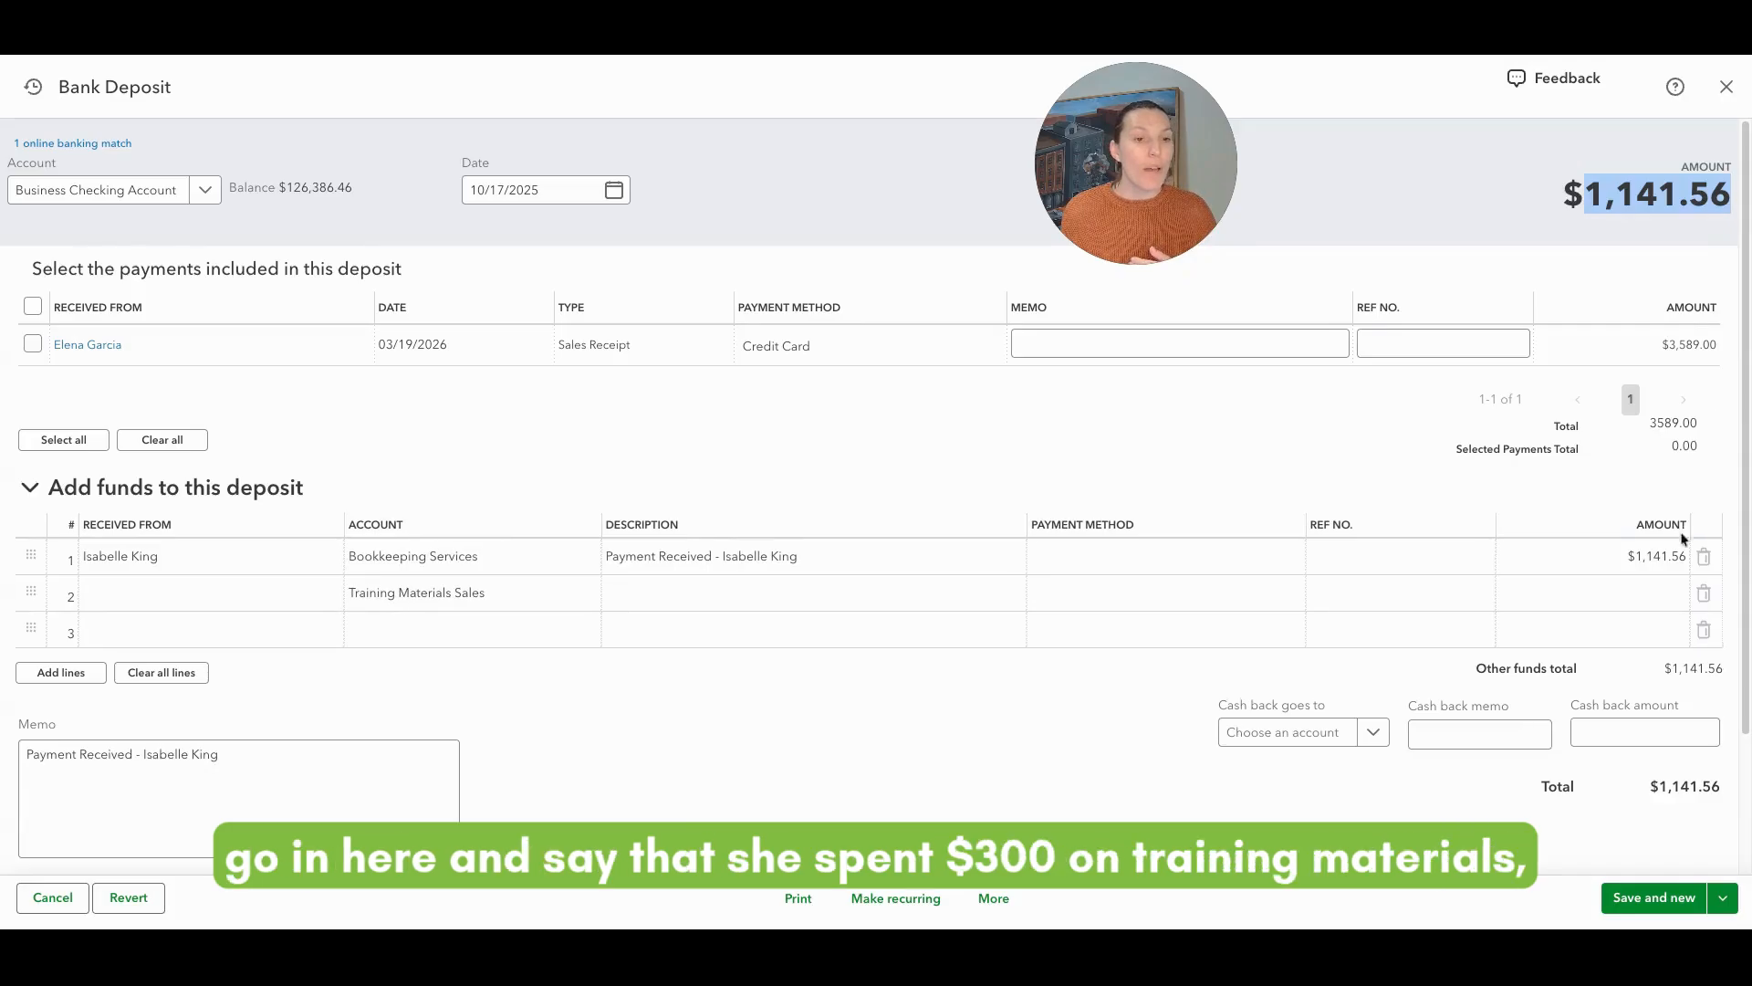
{"action": "left_click", "coordinate": [1631, 604]}
{"action": "type", "text": "300"}
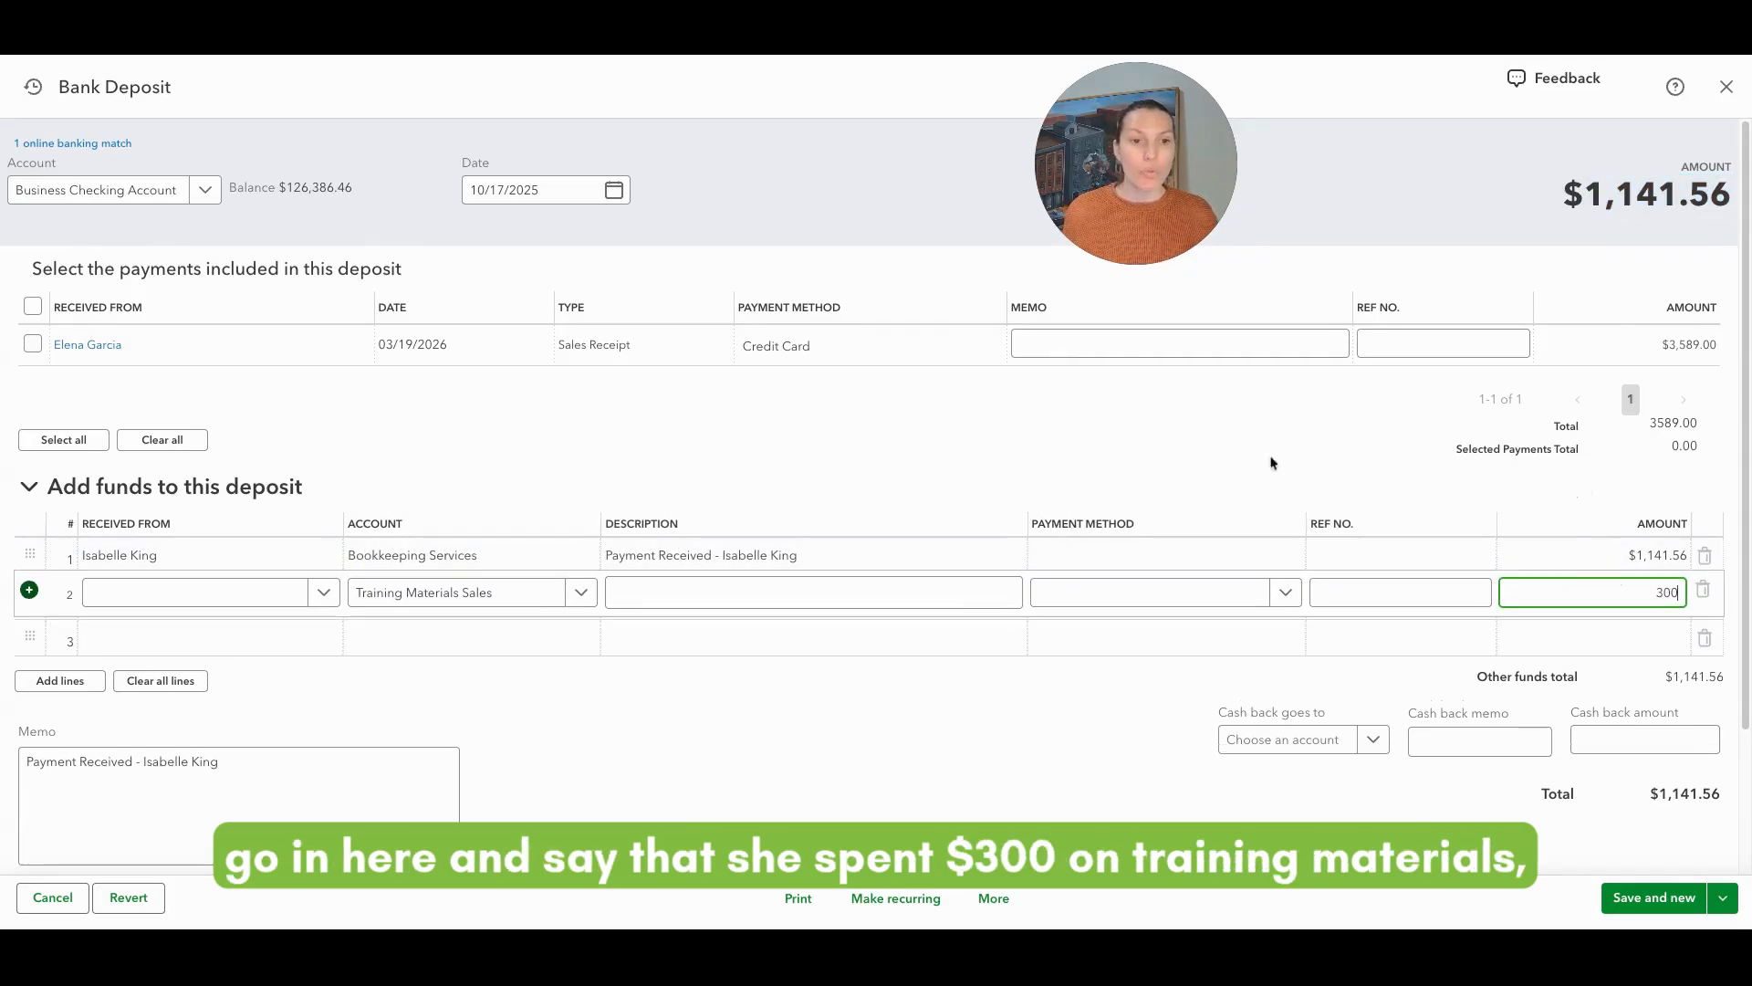
{"action": "left_click", "coordinate": [1257, 413]}
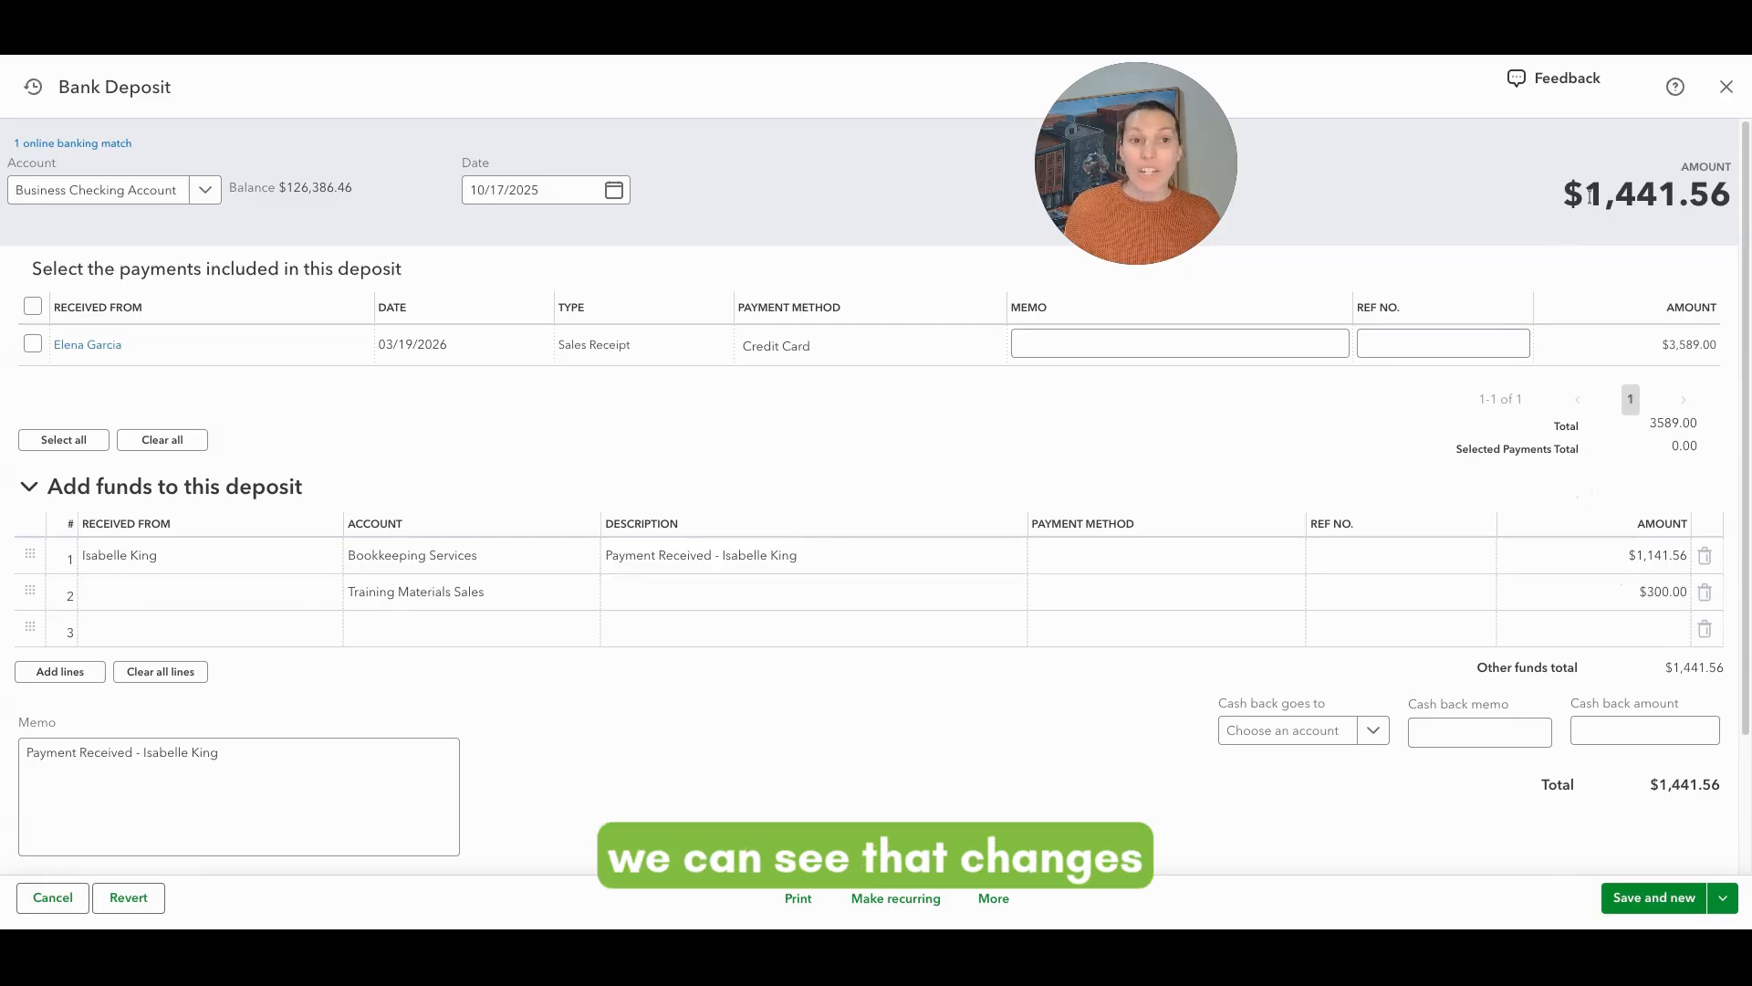
Step: Subtract 300 from the first line's Bookkeeping Services amount so the deposit total stays $1,141.56
{"action": "left_click_drag", "start_coordinate": [1604, 194], "coordinate": [1748, 214]}
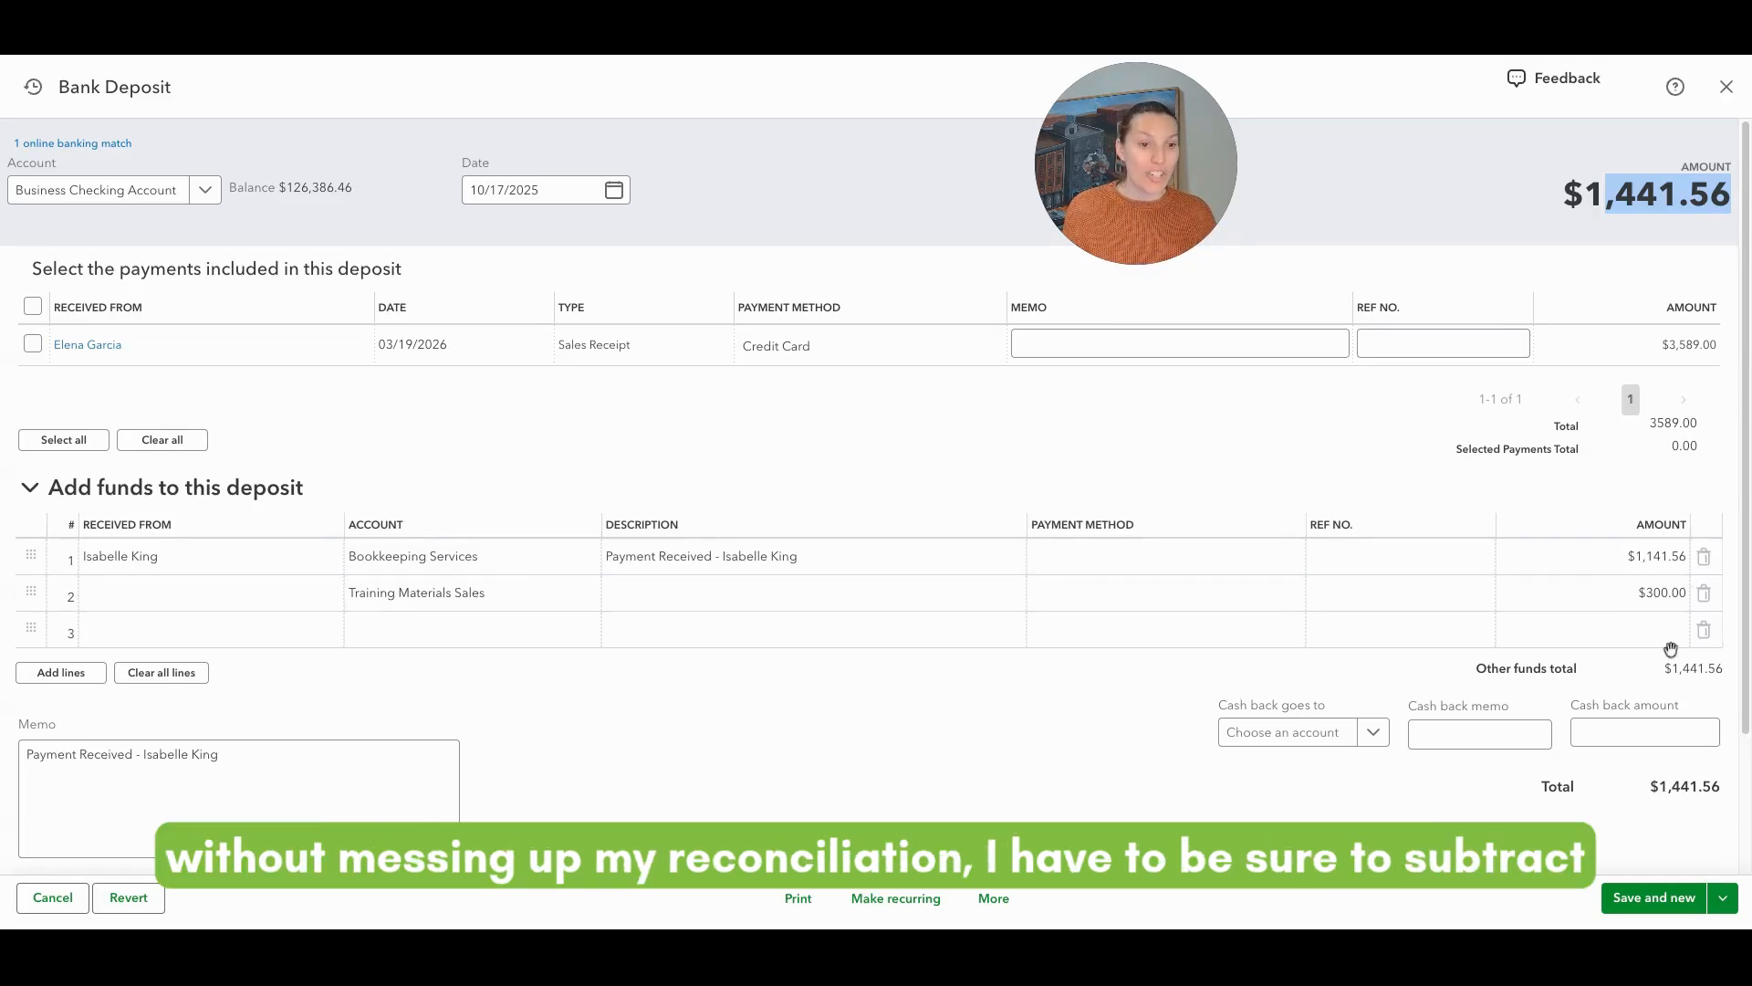
{"action": "left_click", "coordinate": [1677, 557]}
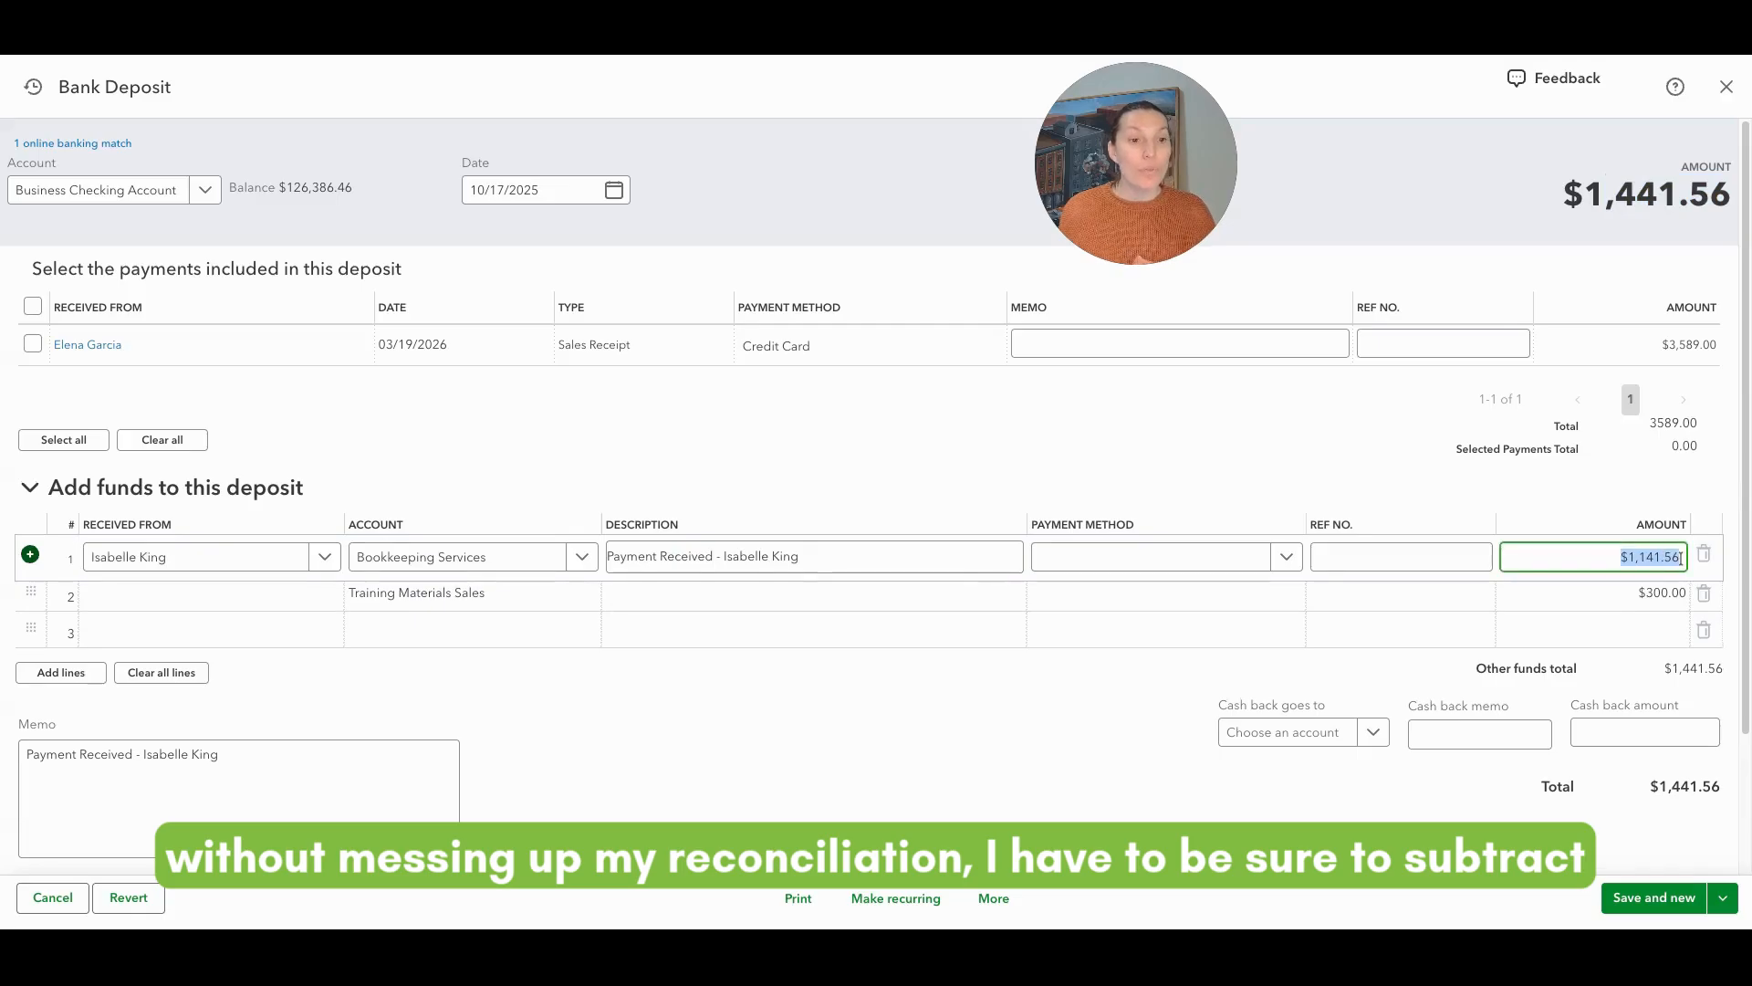
{"action": "type", "text": "-300"}
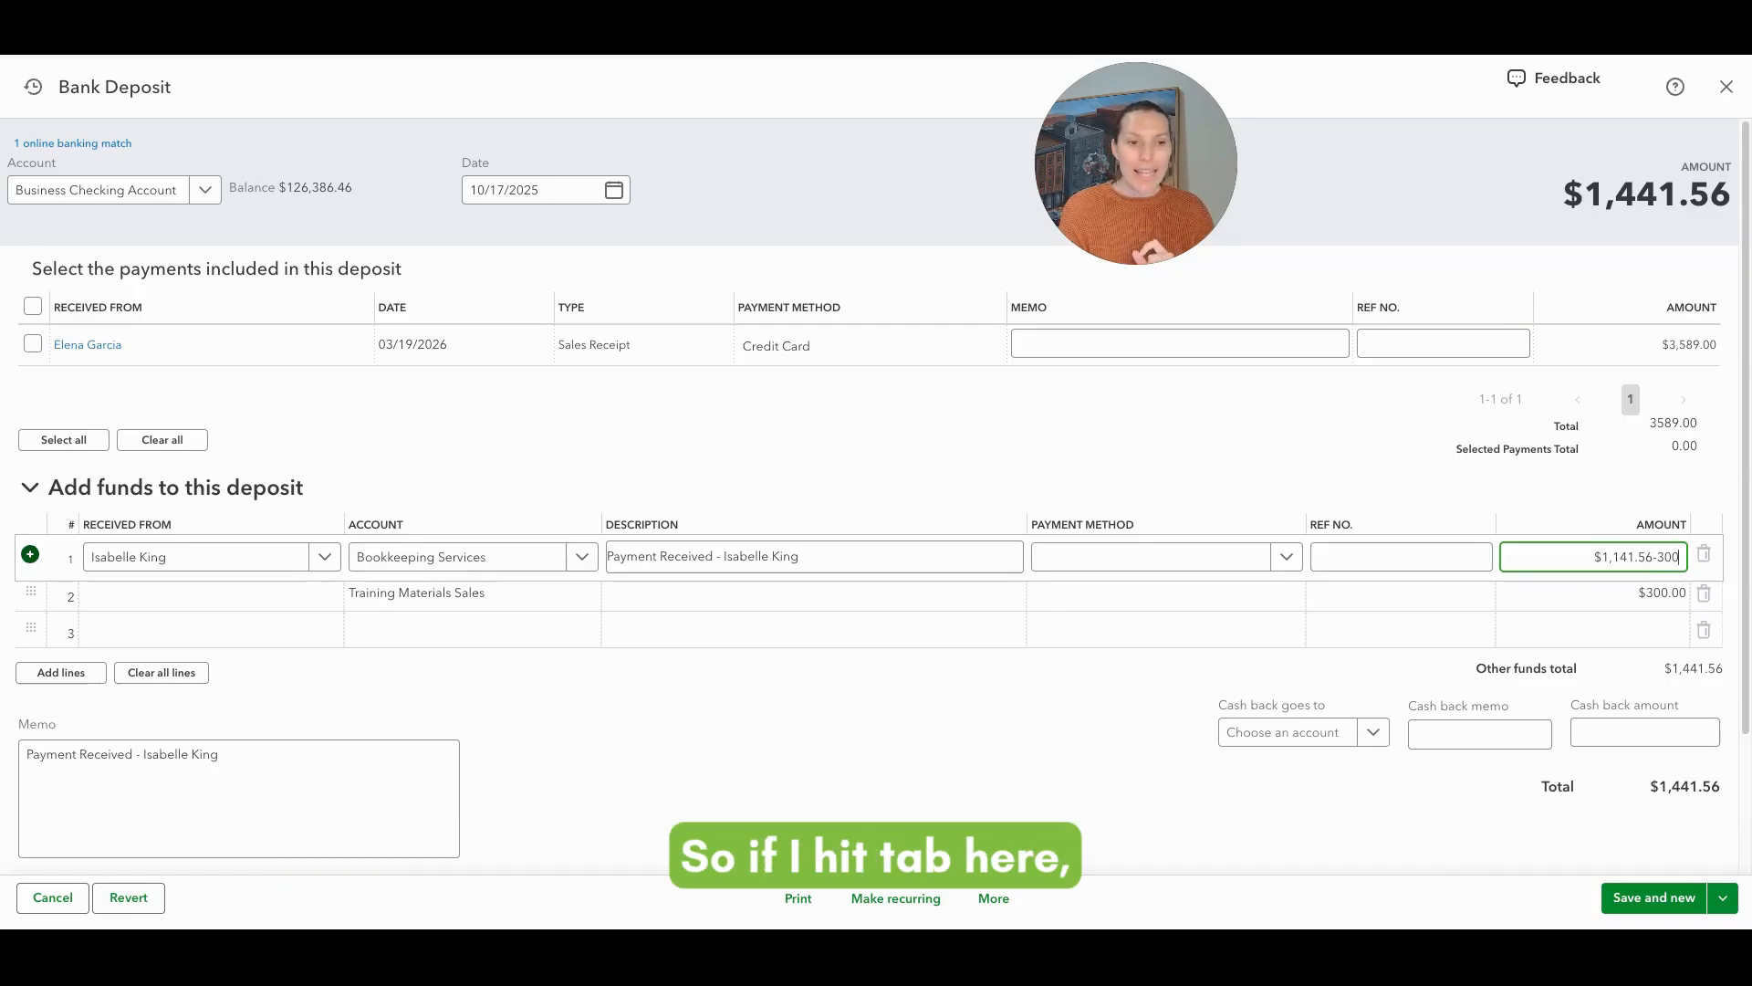
{"action": "key", "text": "Tab"}
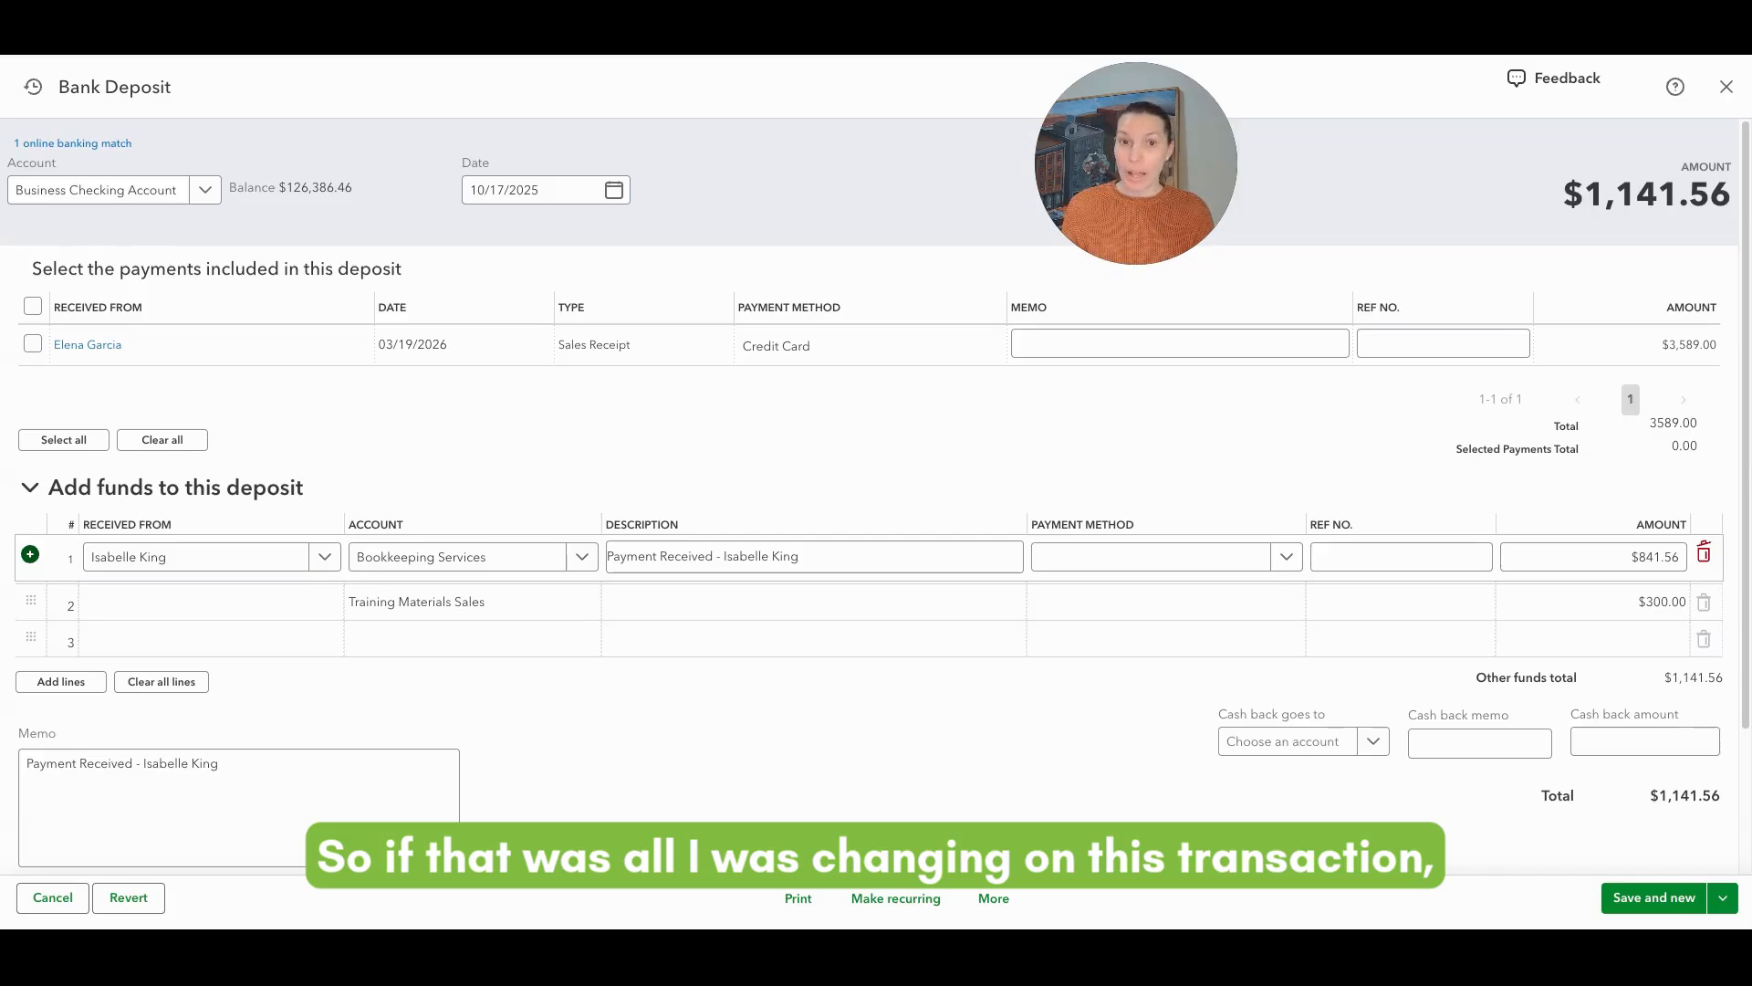
{"action": "left_click", "coordinate": [211, 599]}
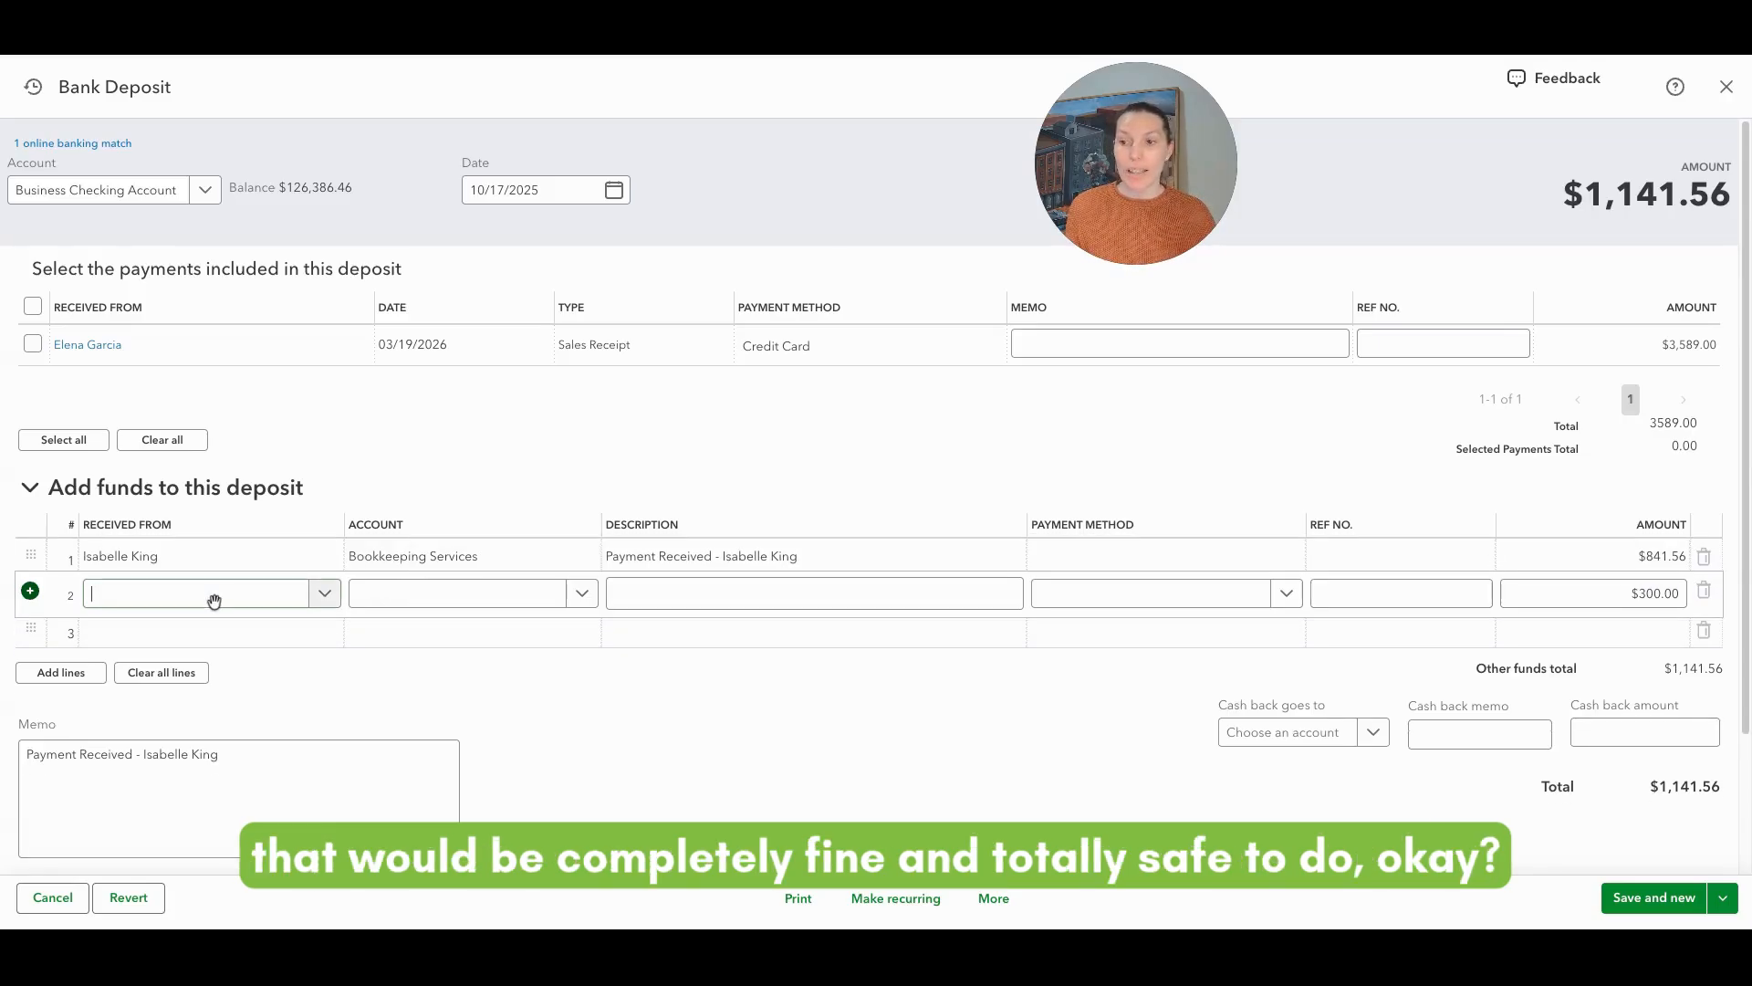
{"action": "type", "text": "Is"}
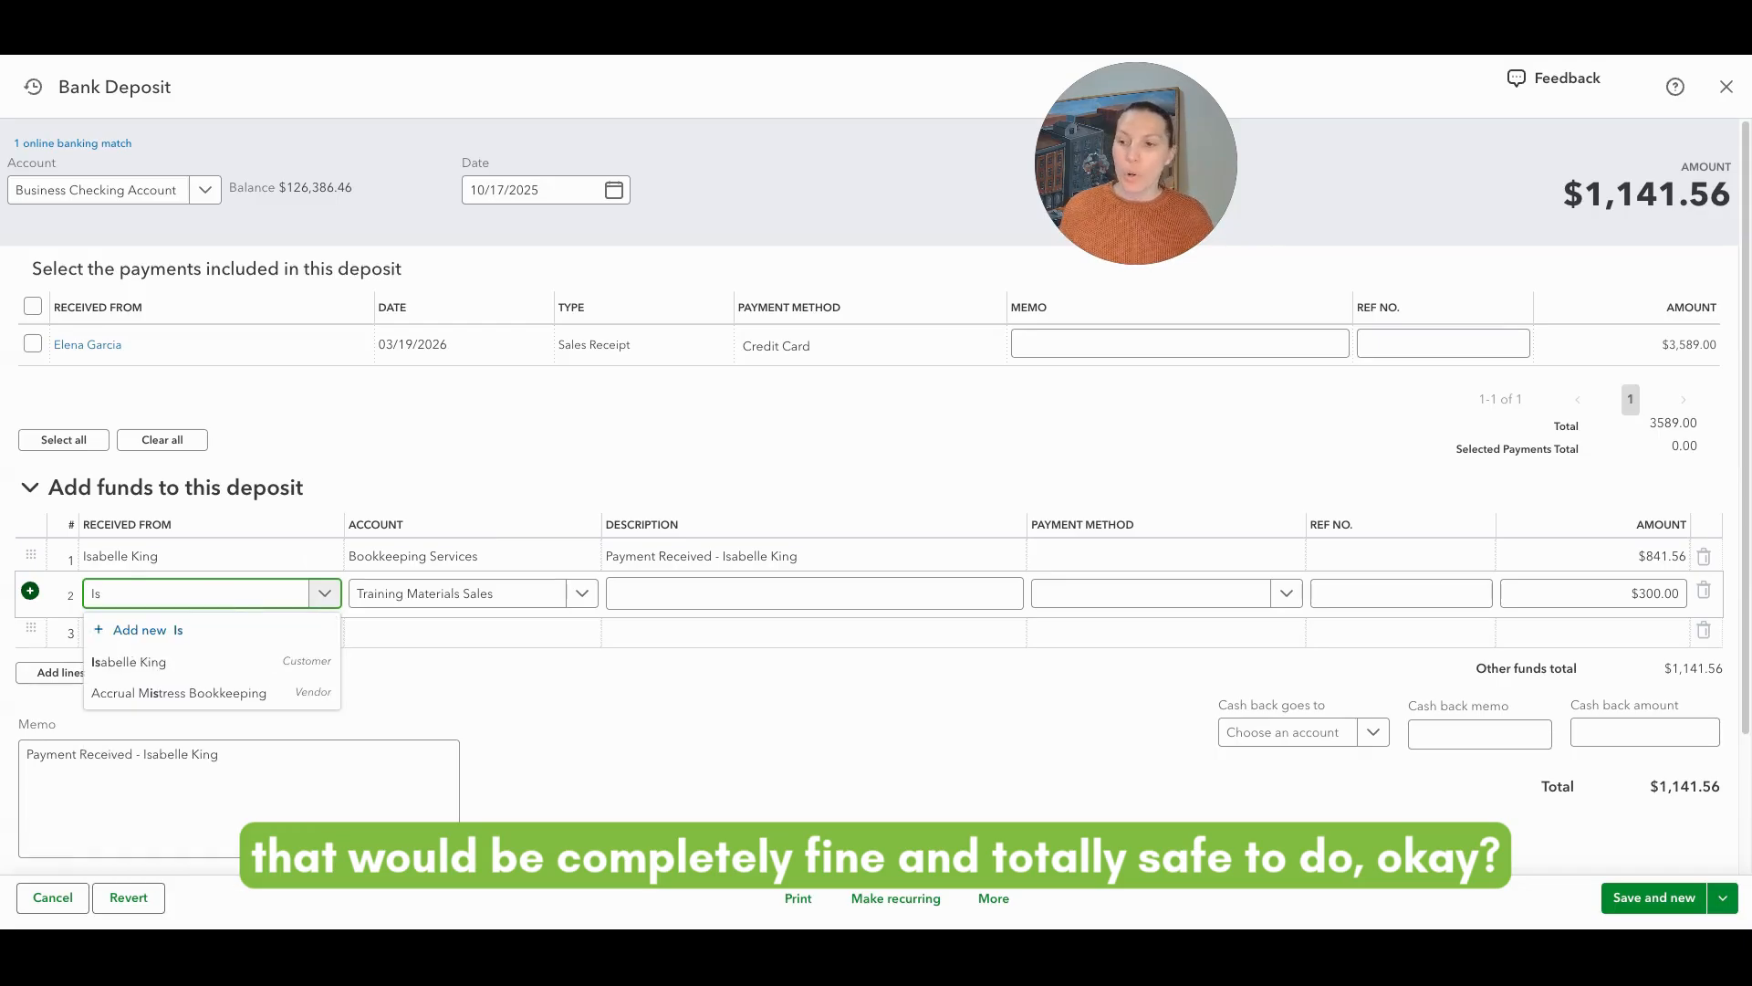
{"action": "left_click", "coordinate": [224, 661]}
{"action": "left_click", "coordinate": [450, 708]}
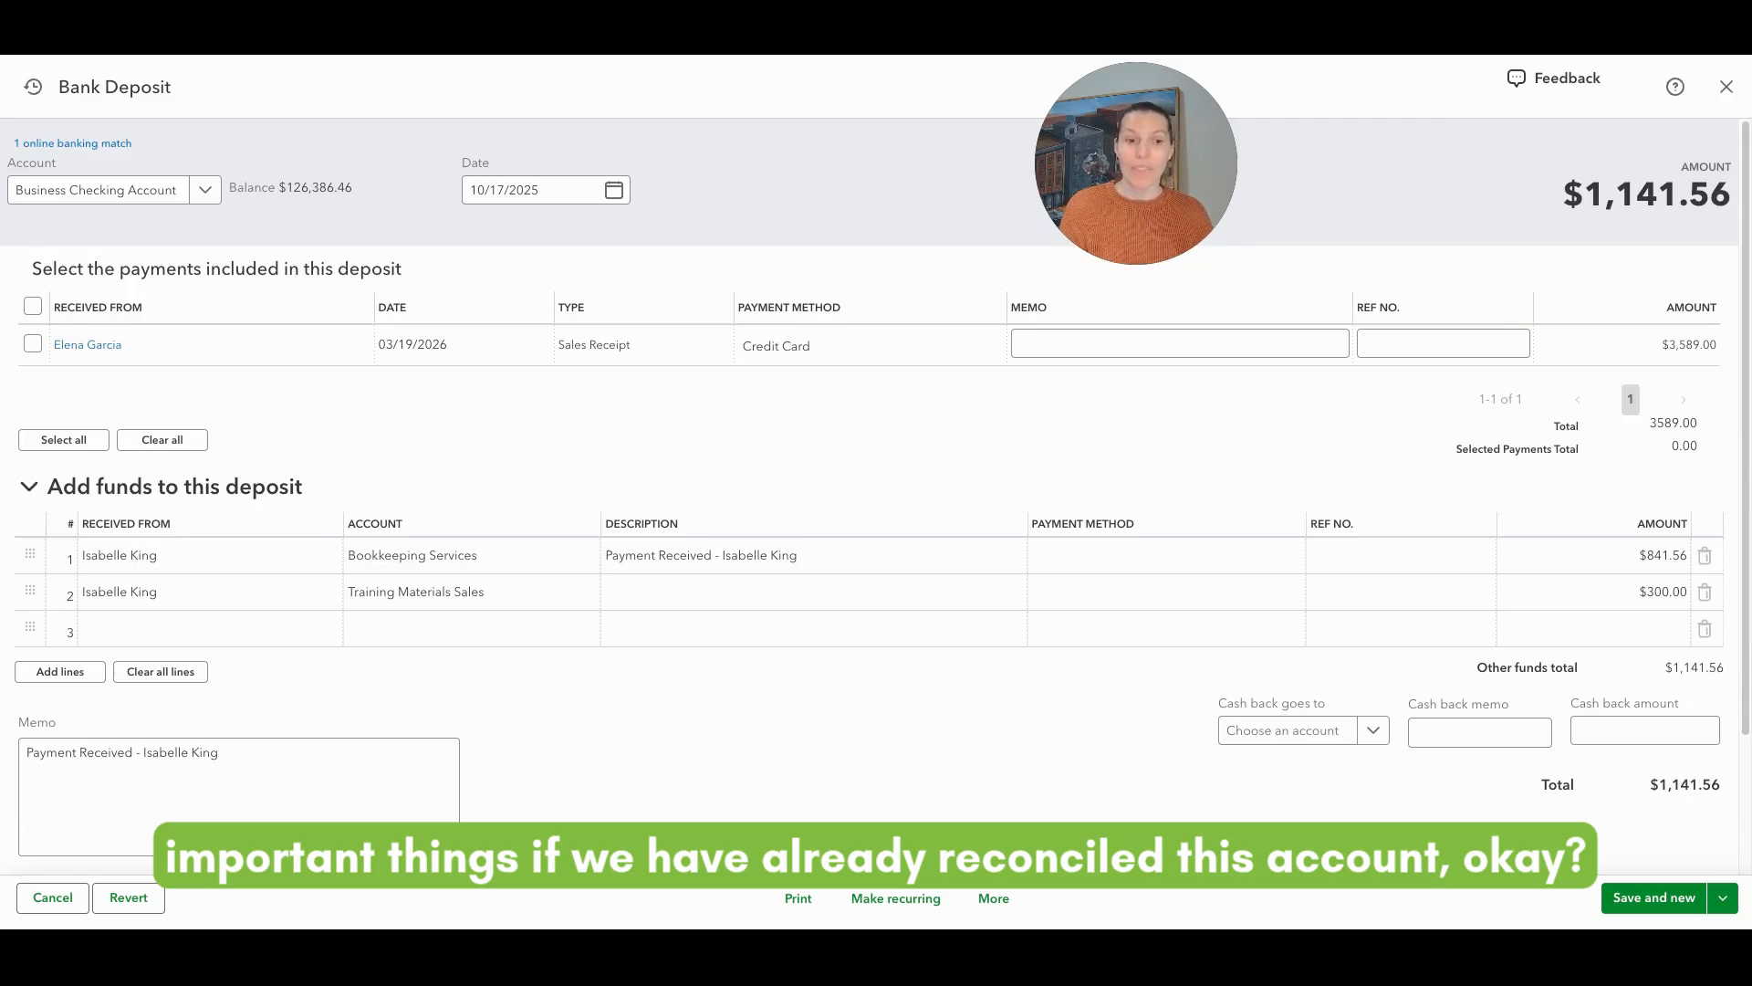
{"action": "left_click", "coordinate": [1721, 898]}
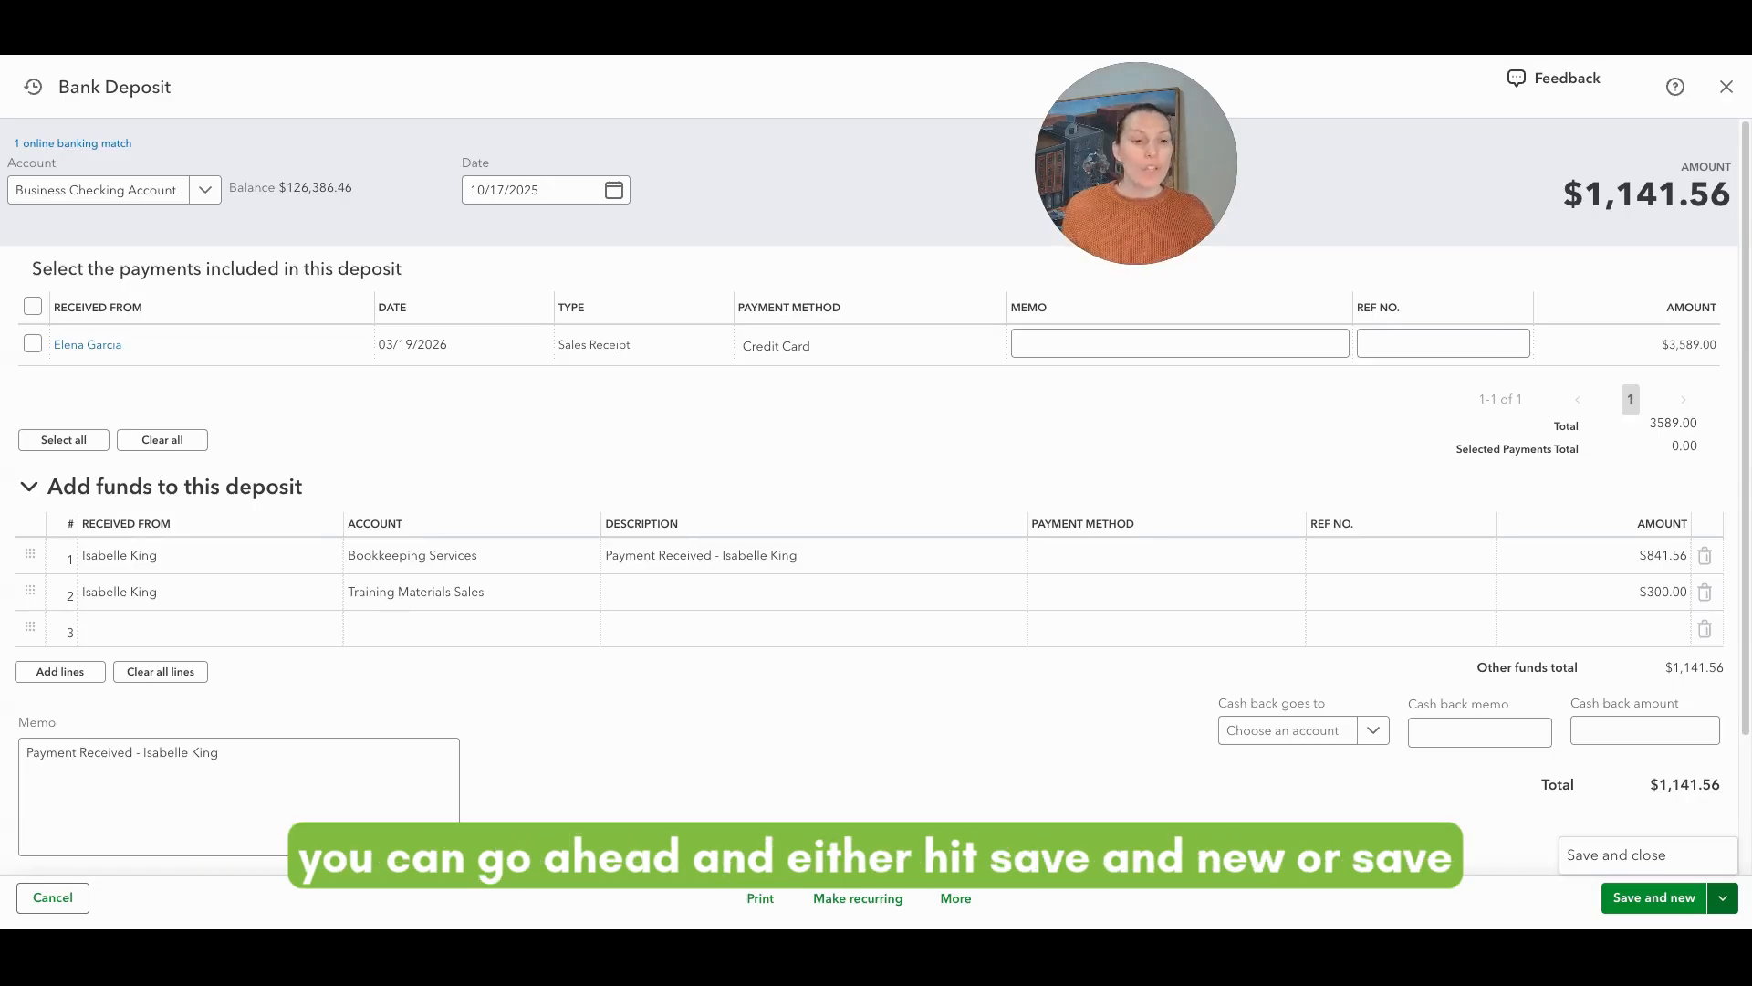
{"action": "left_click", "coordinate": [1619, 856]}
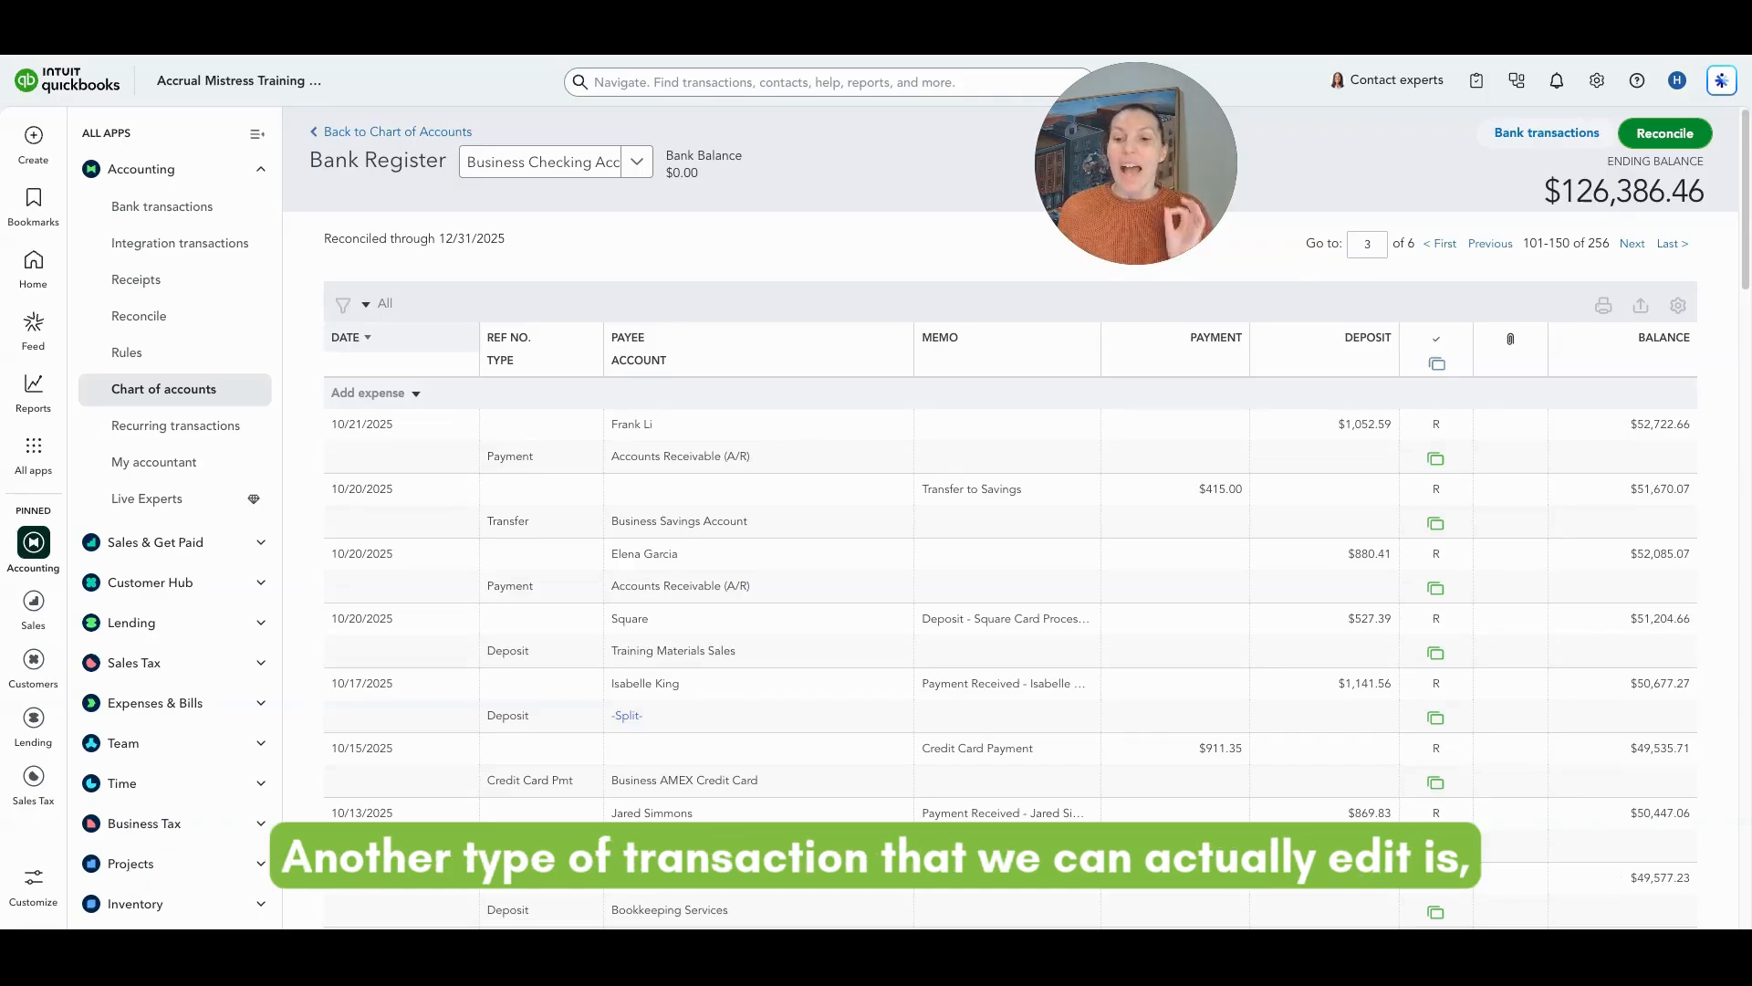
Step: Open the 10/01/2025 Coworking Space rent expense of $850.00 in the full expense editor
{"action": "scroll", "coordinate": [950, 456], "scroll_direction": "down", "scroll_amount": 5}
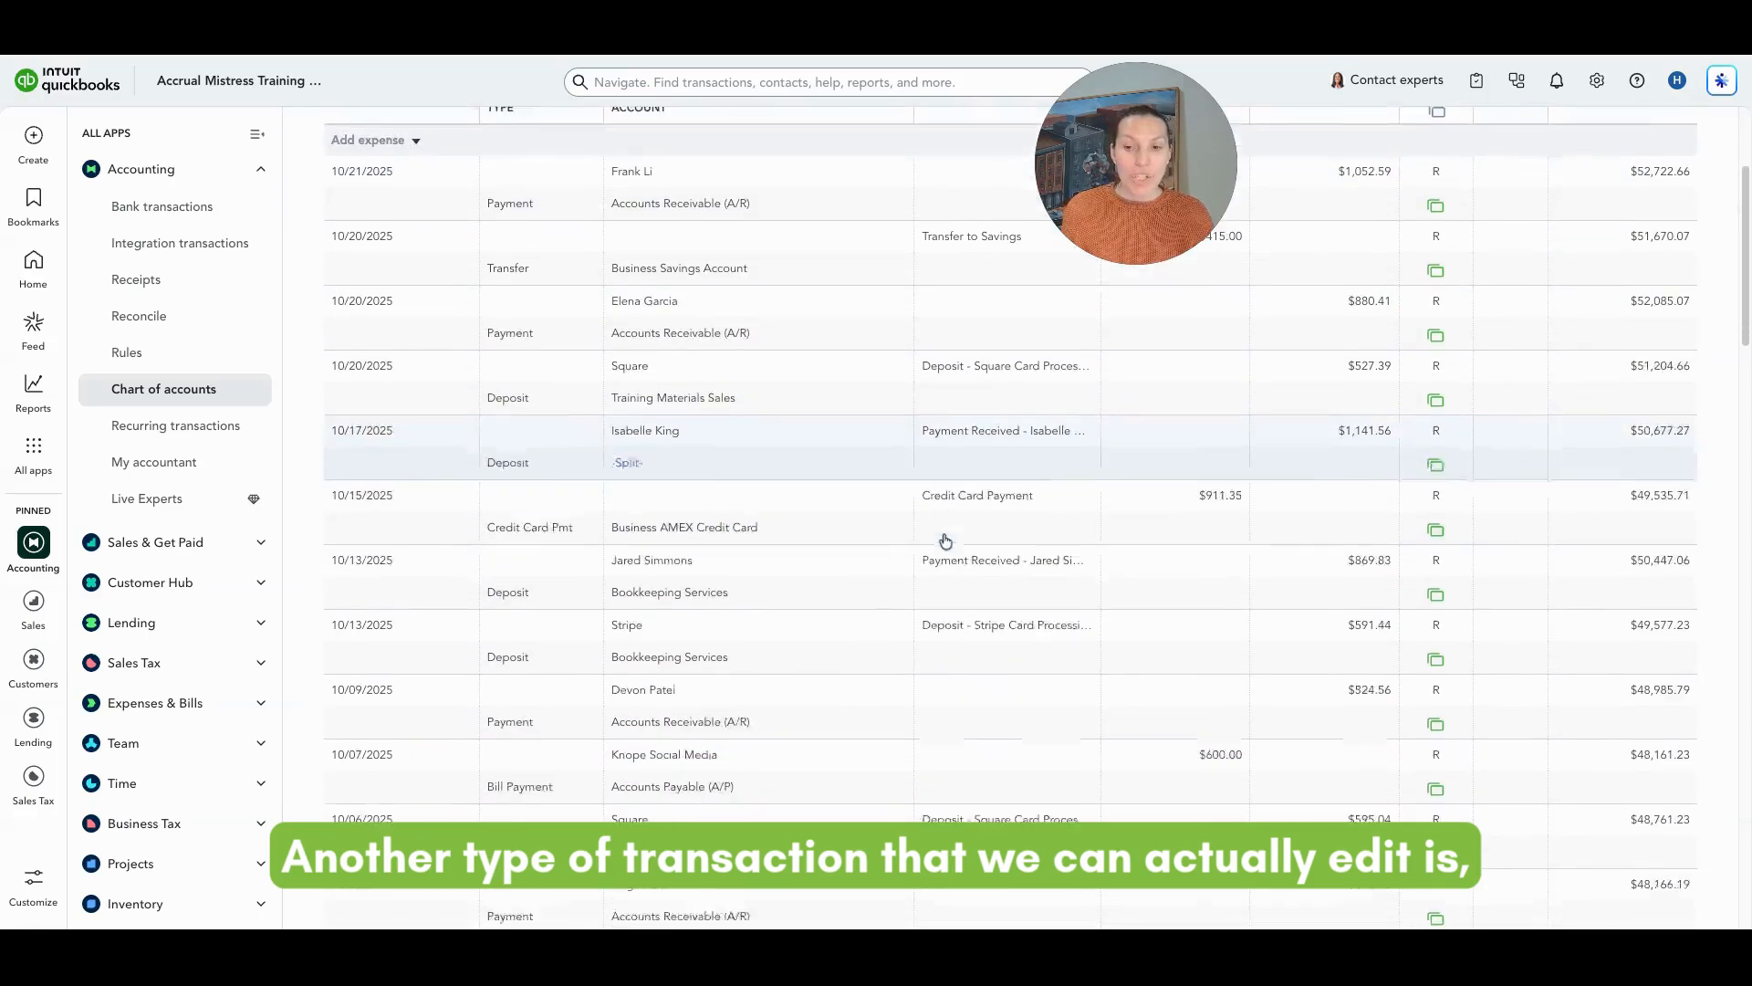
{"action": "scroll", "coordinate": [860, 611], "scroll_direction": "down", "scroll_amount": 2}
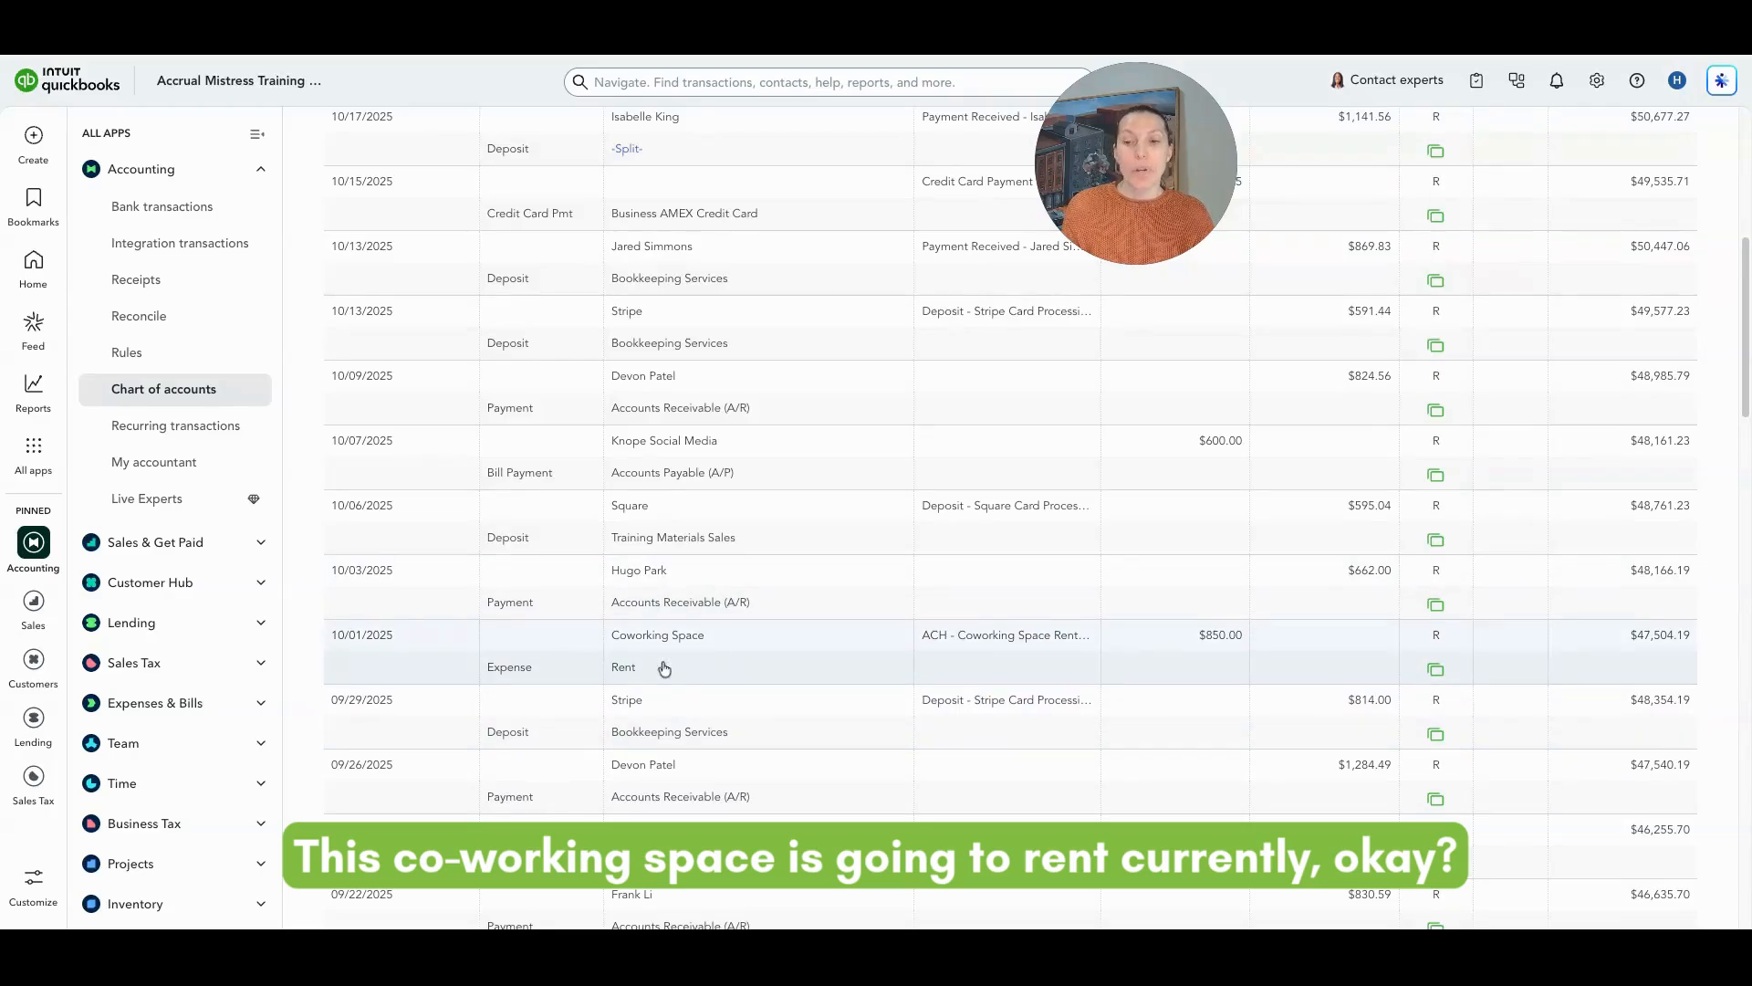
{"action": "left_click", "coordinate": [904, 666]}
{"action": "left_click", "coordinate": [1494, 727]}
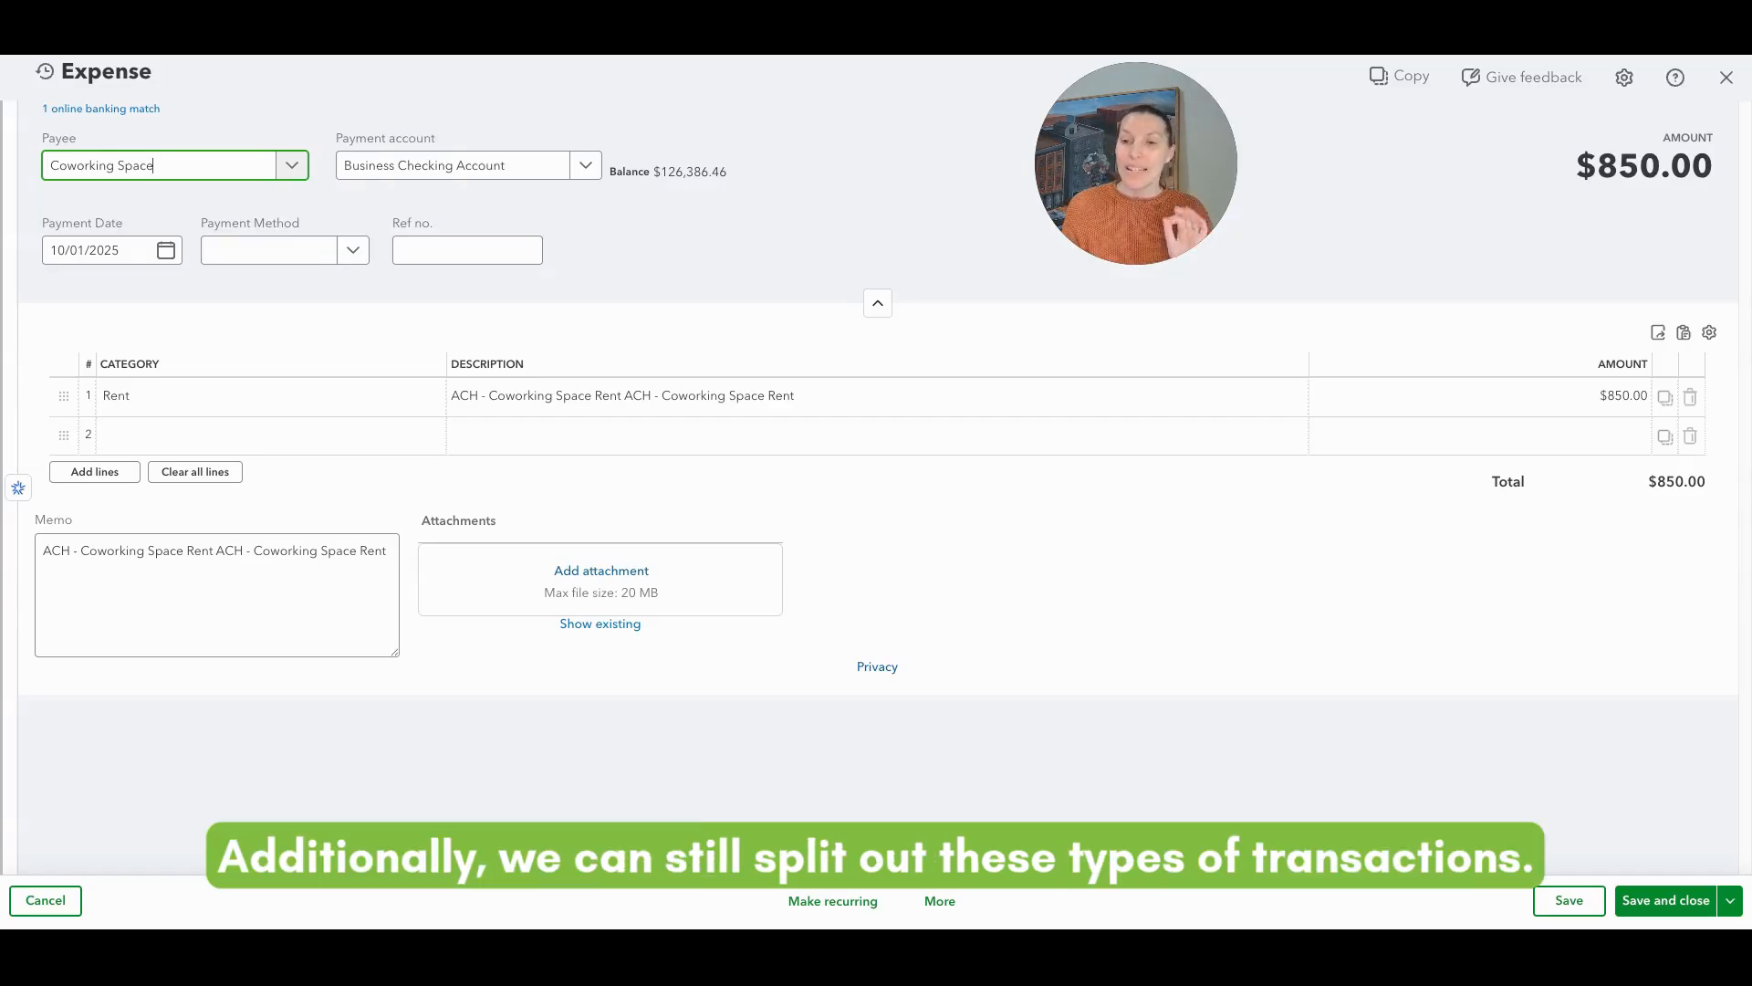
Step: Set the Rent line's amount to 700
{"action": "left_click", "coordinate": [1497, 438]}
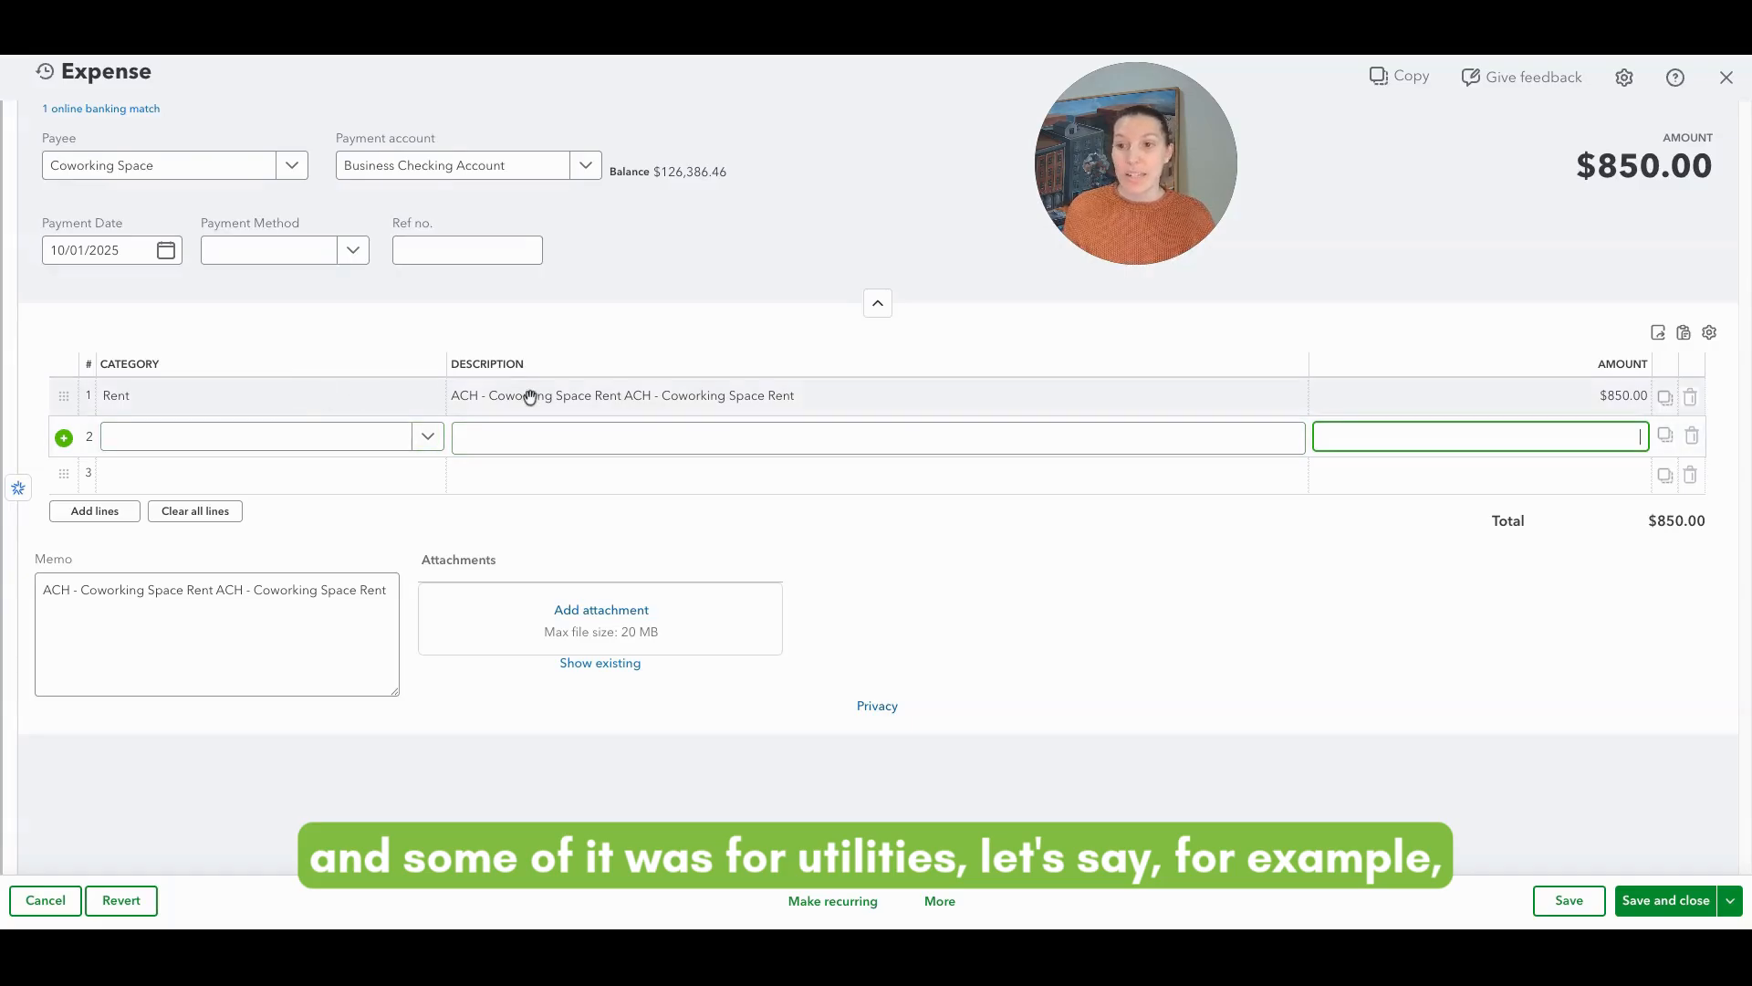
{"action": "left_click", "coordinate": [1503, 401]}
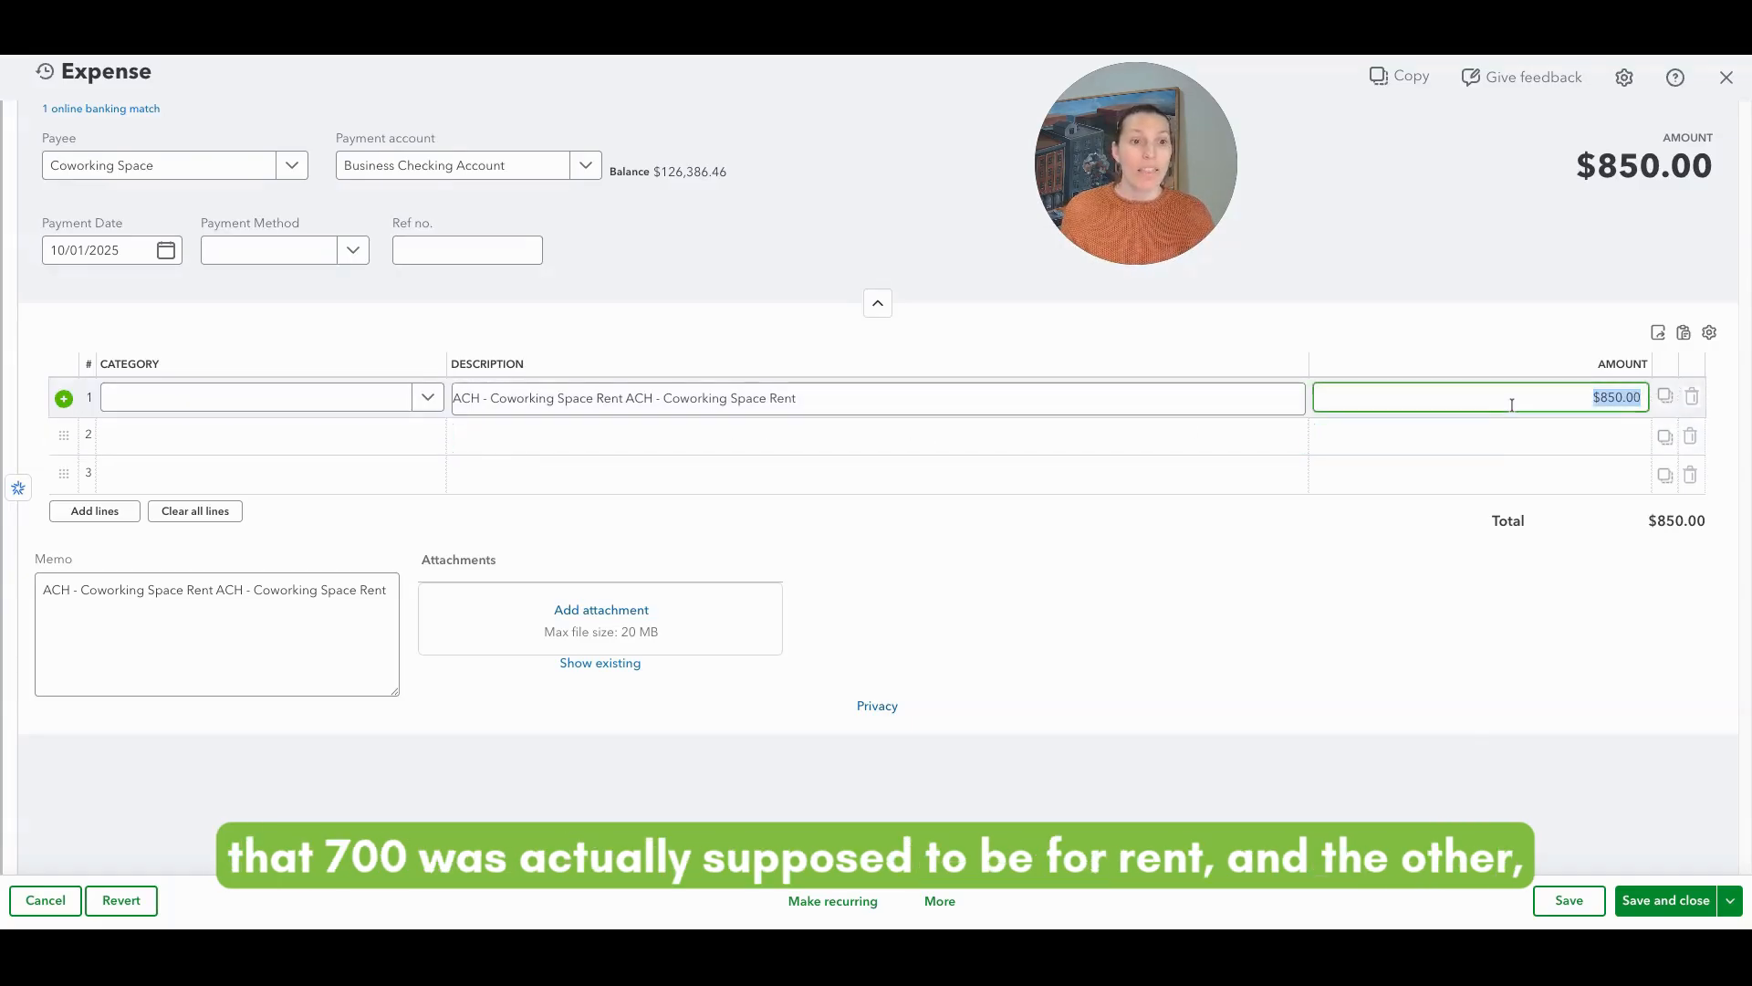
{"action": "type", "text": "70"}
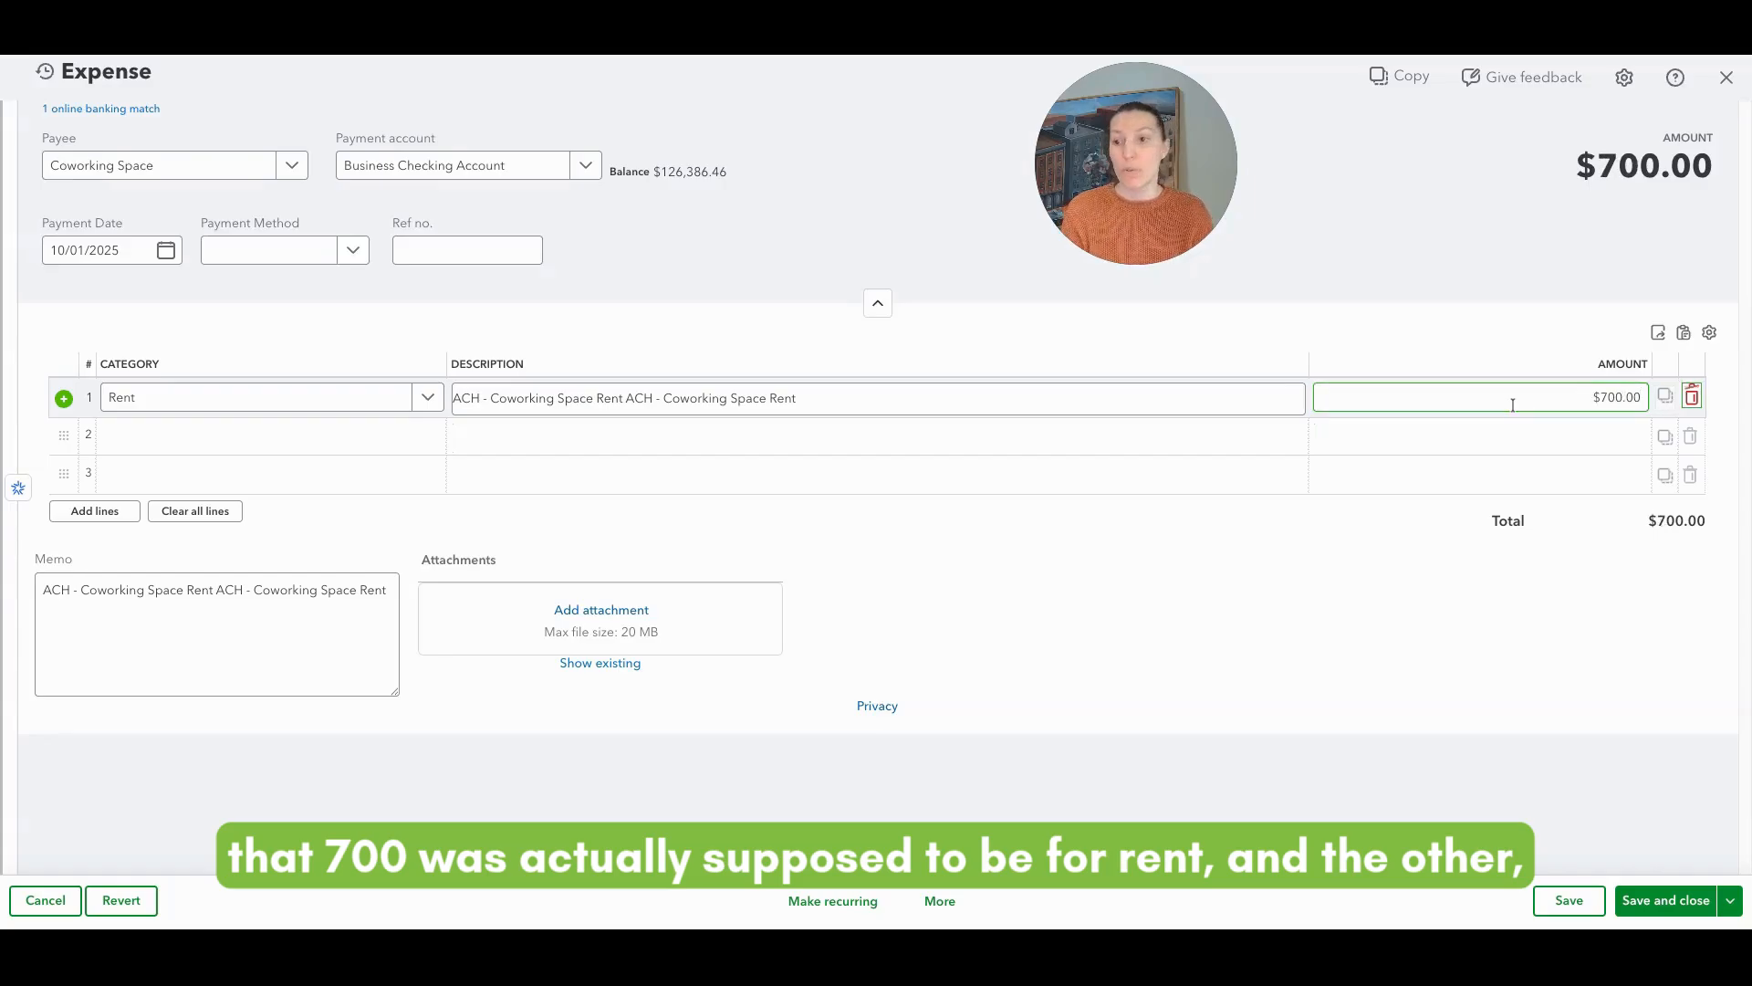
Step: Add a second category line Utilities:Electricity with amount 150 so the expense total stays $850.00
{"action": "key", "text": "Tab"}
{"action": "type", "text": "Ele"}
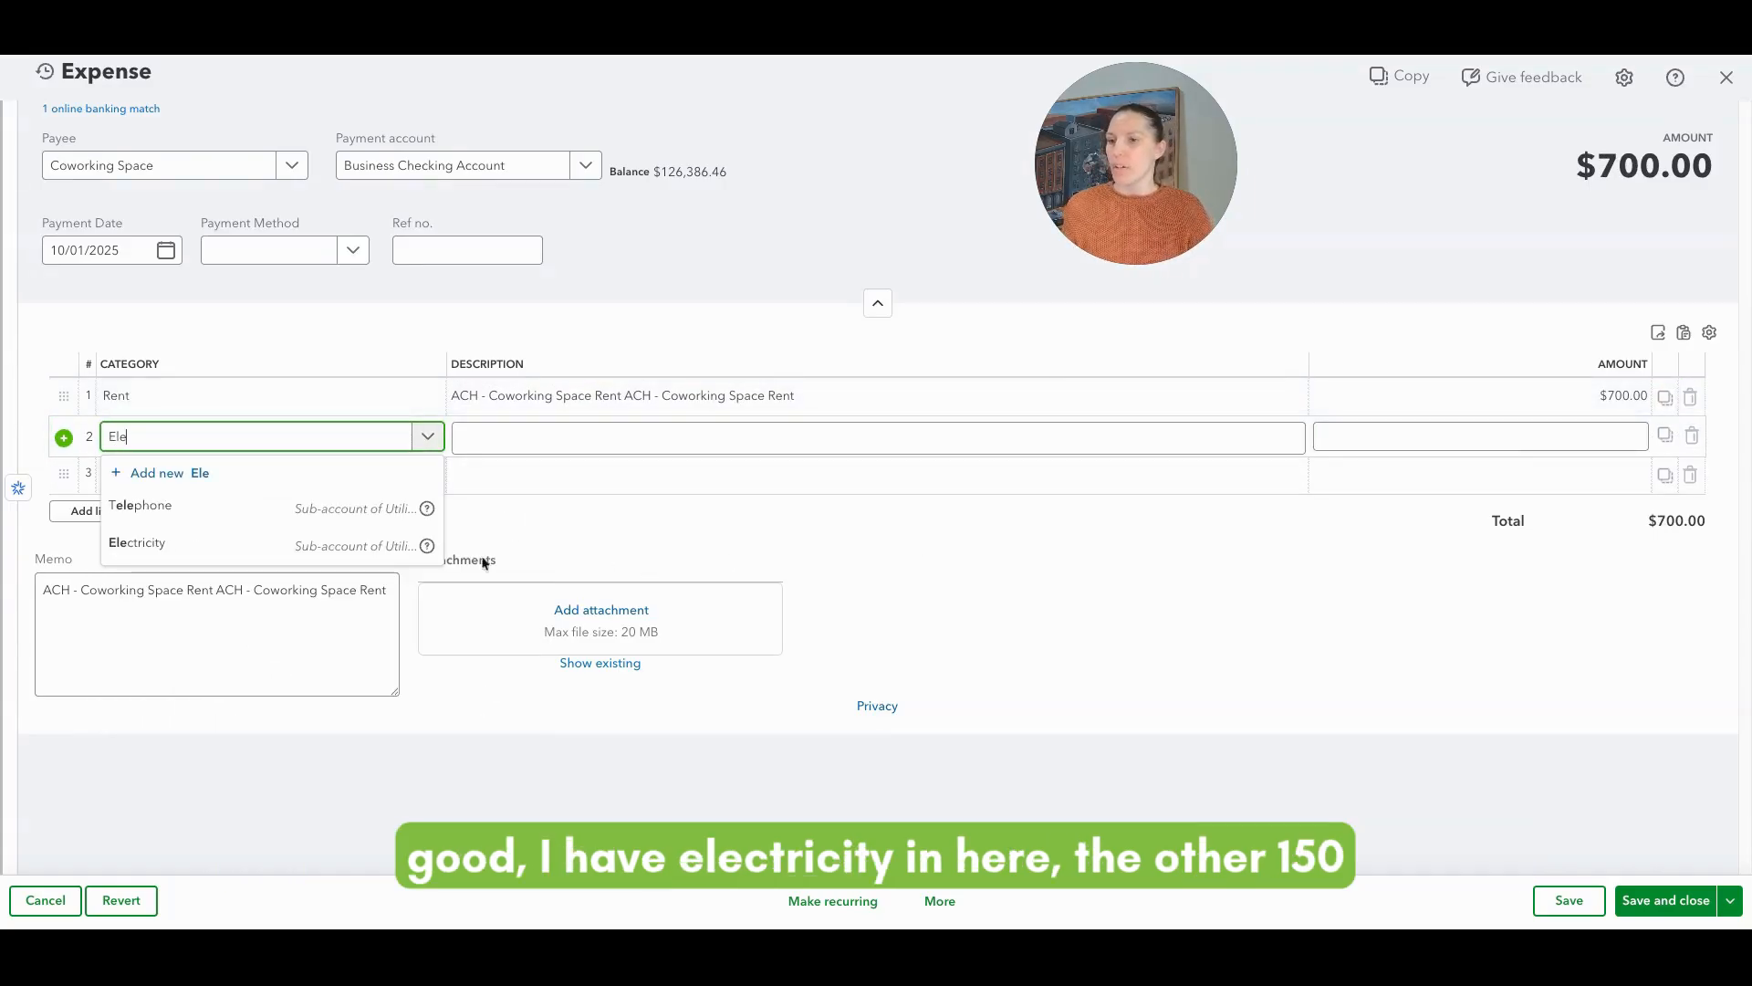
{"action": "left_click", "coordinate": [259, 546]}
{"action": "left_click", "coordinate": [1629, 437]}
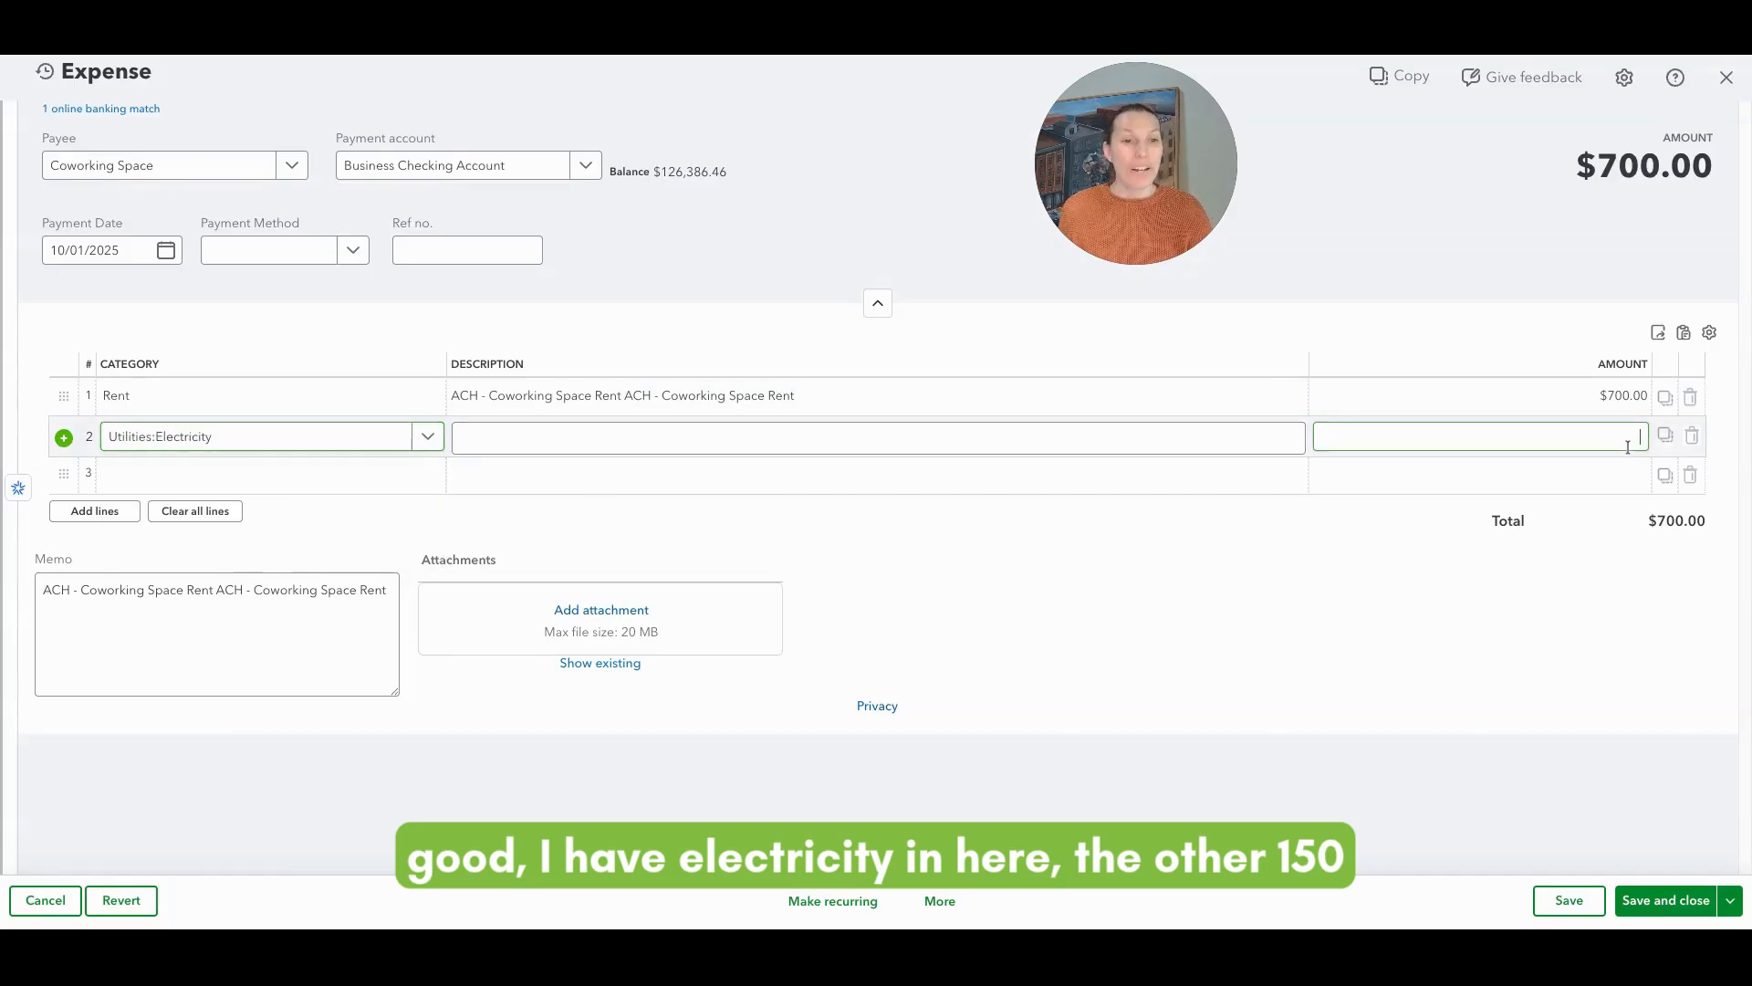
{"action": "type", "text": "150"}
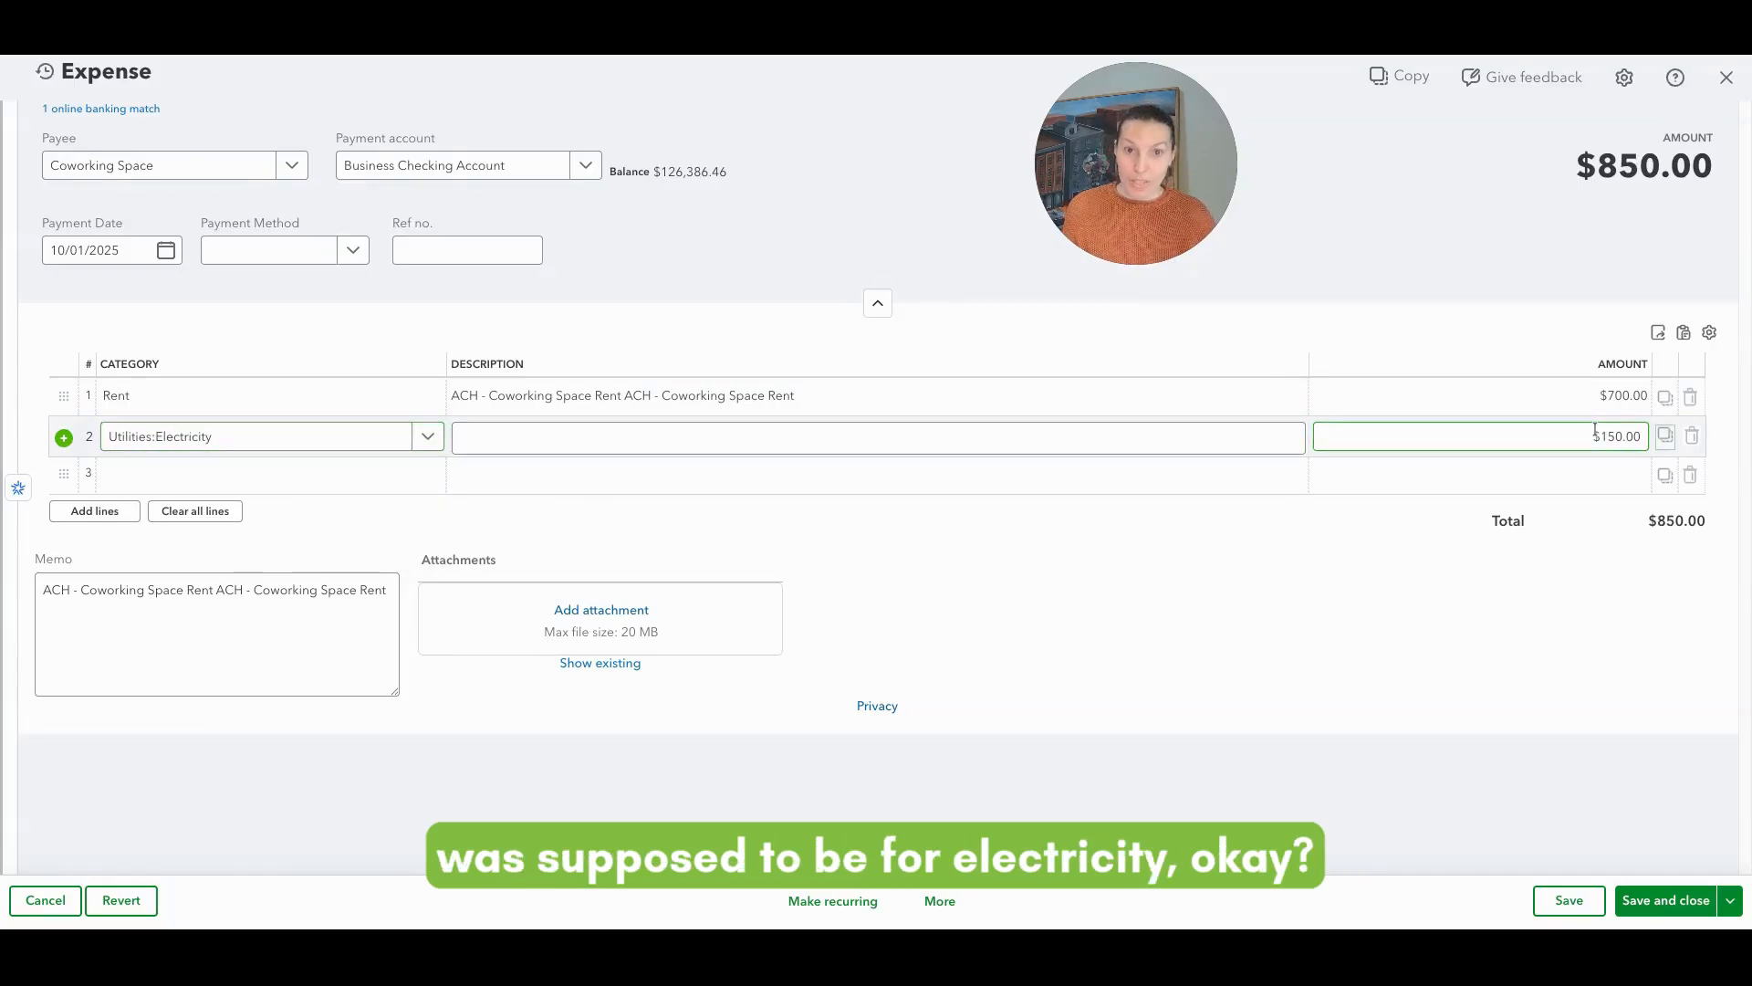
Step: Save and close the expense, confirming the edit to the reconciled transaction
{"action": "left_click", "coordinate": [1549, 650]}
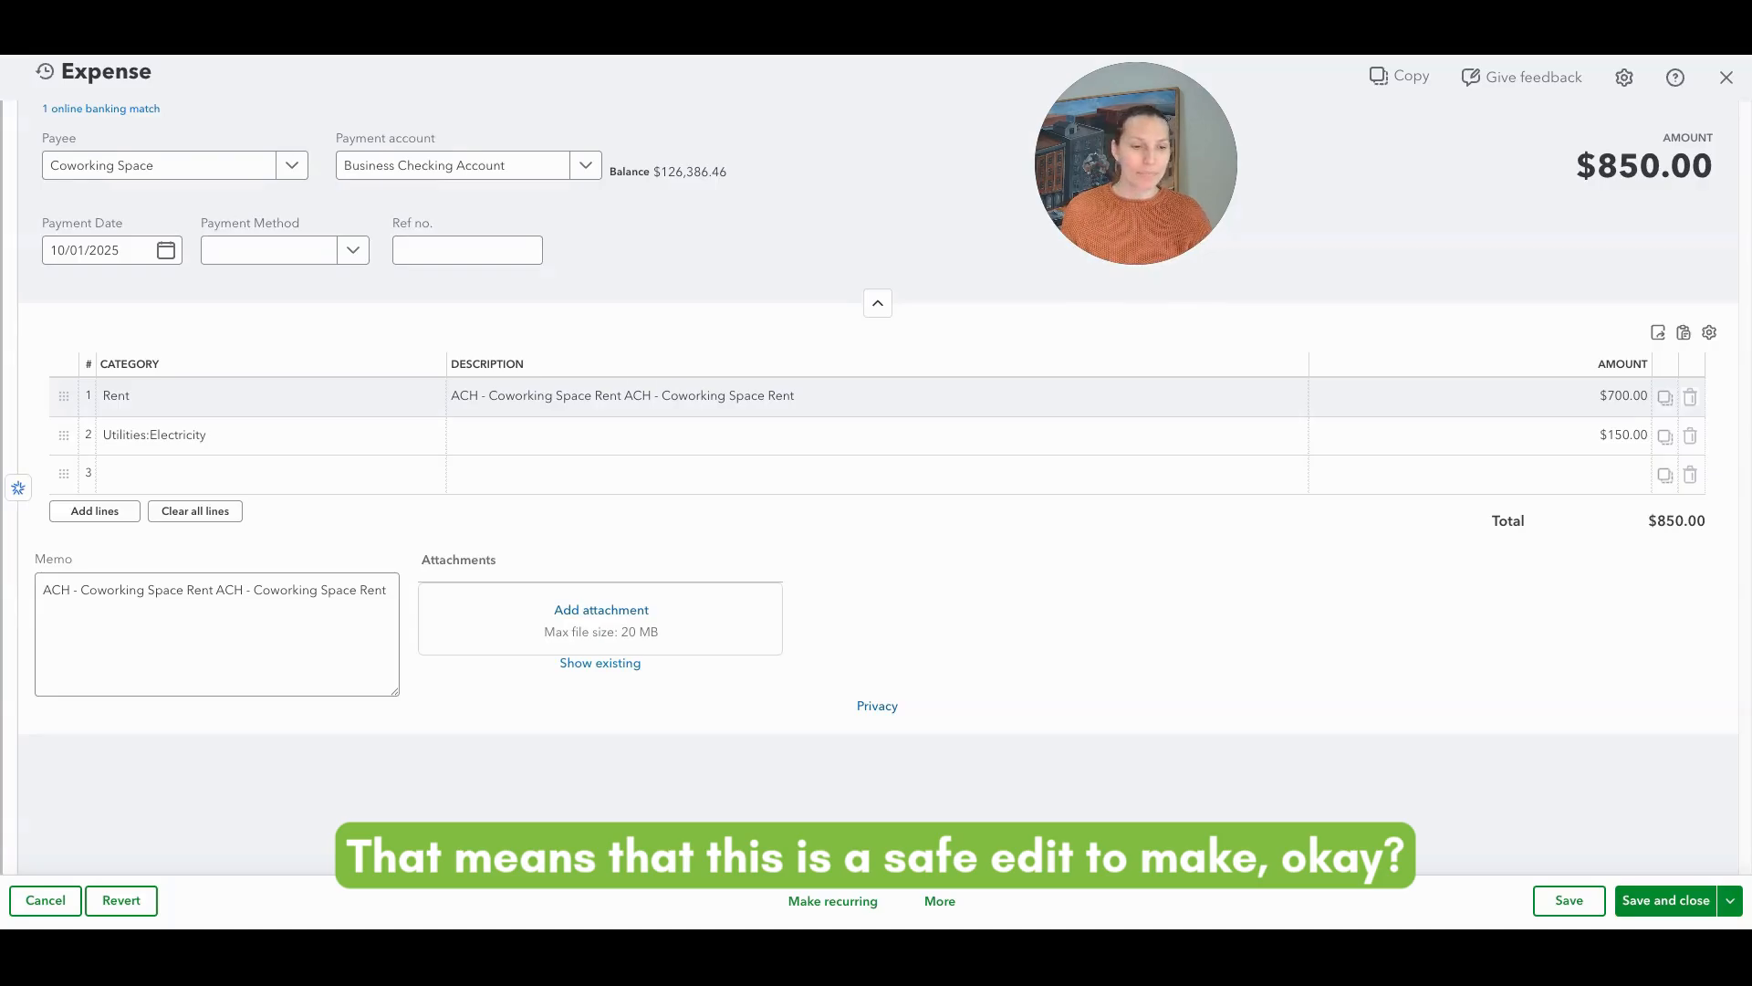
{"action": "left_click", "coordinate": [1658, 902]}
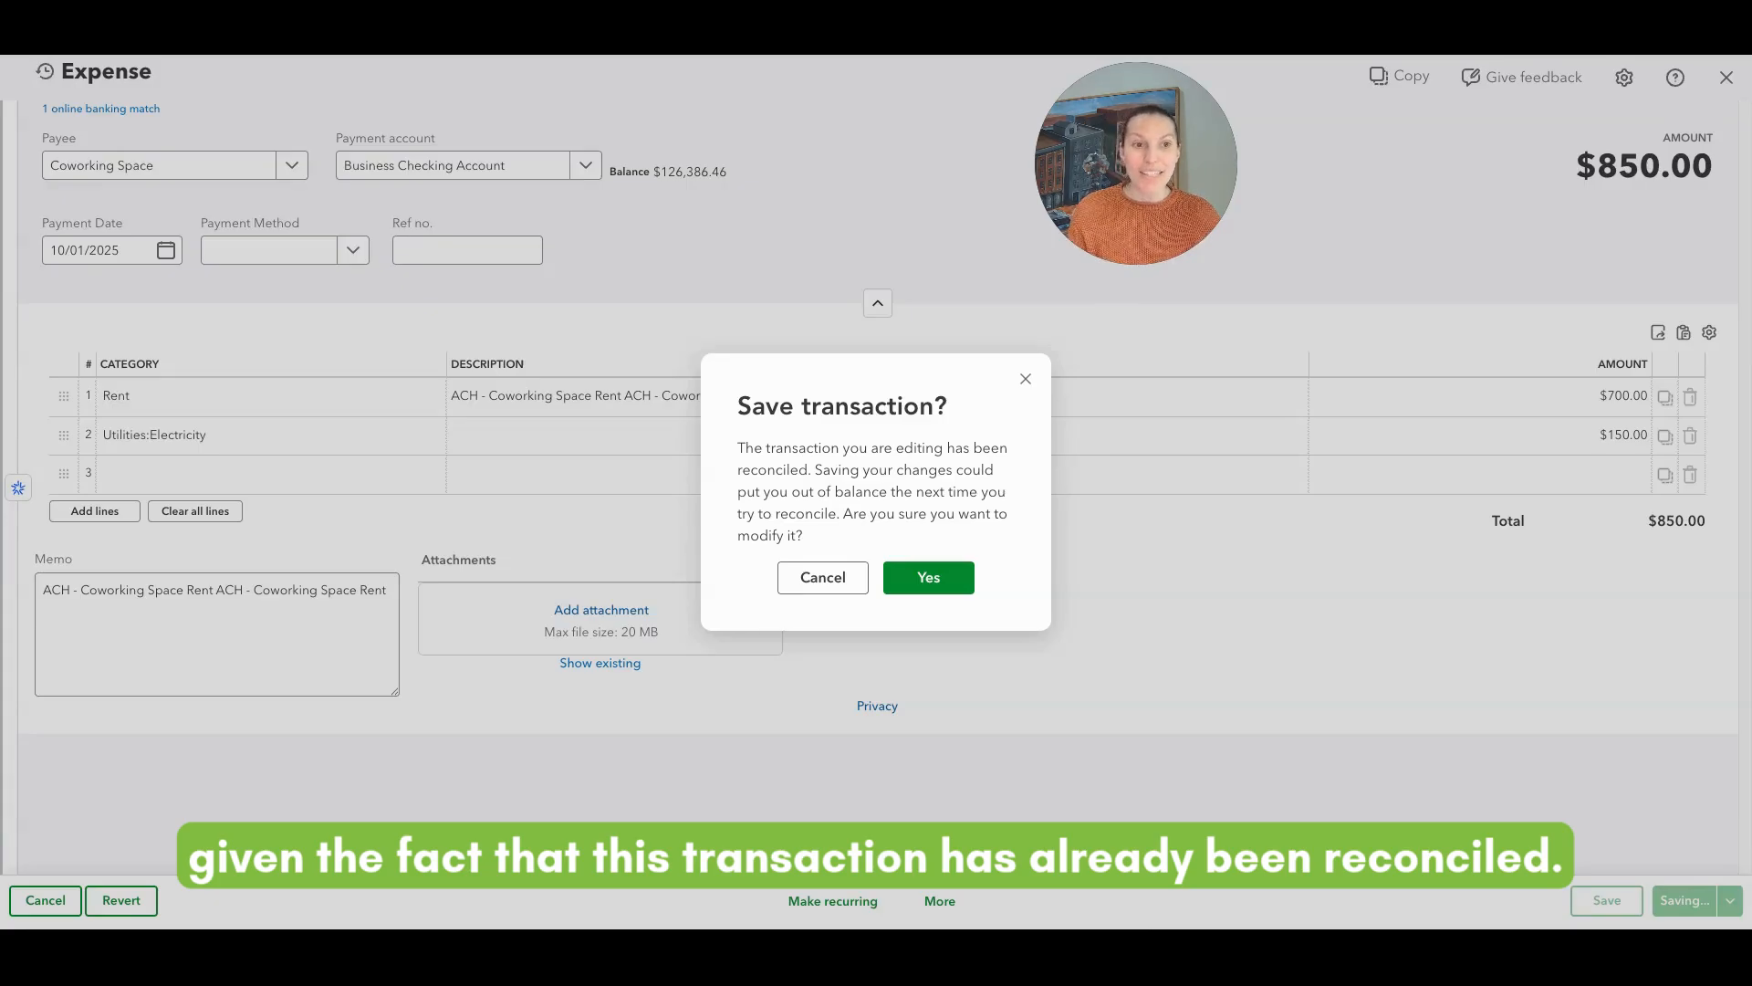
{"action": "left_click", "coordinate": [913, 584]}
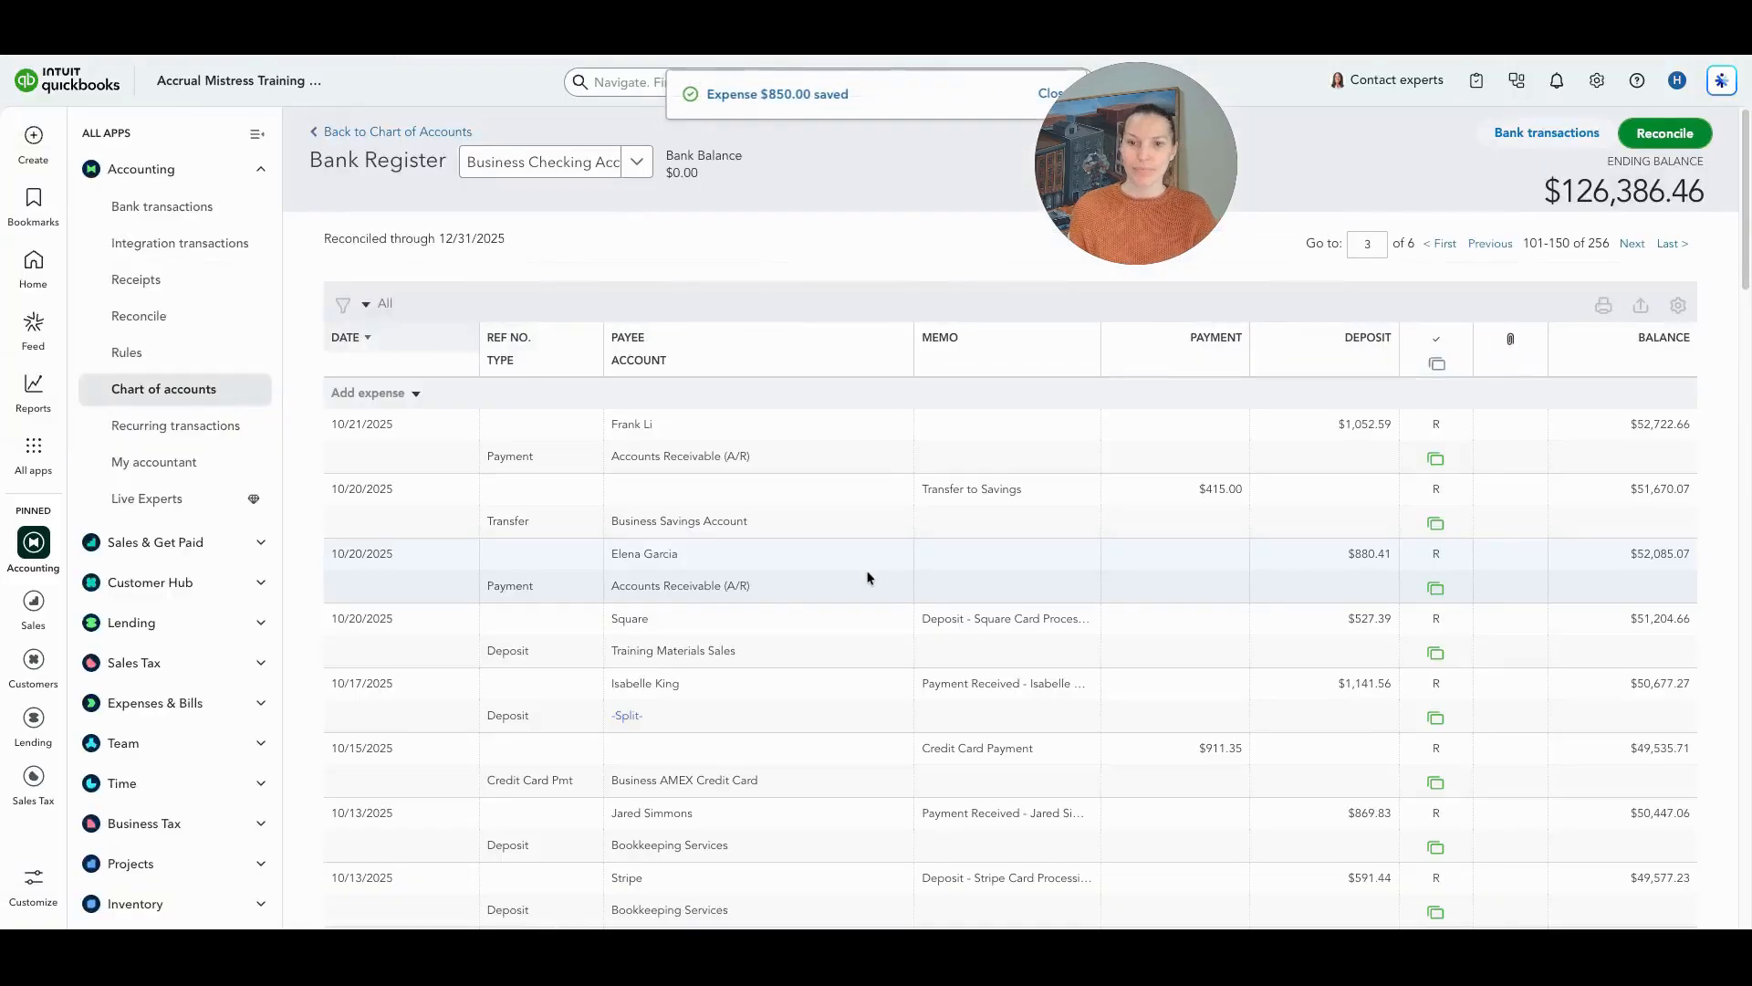